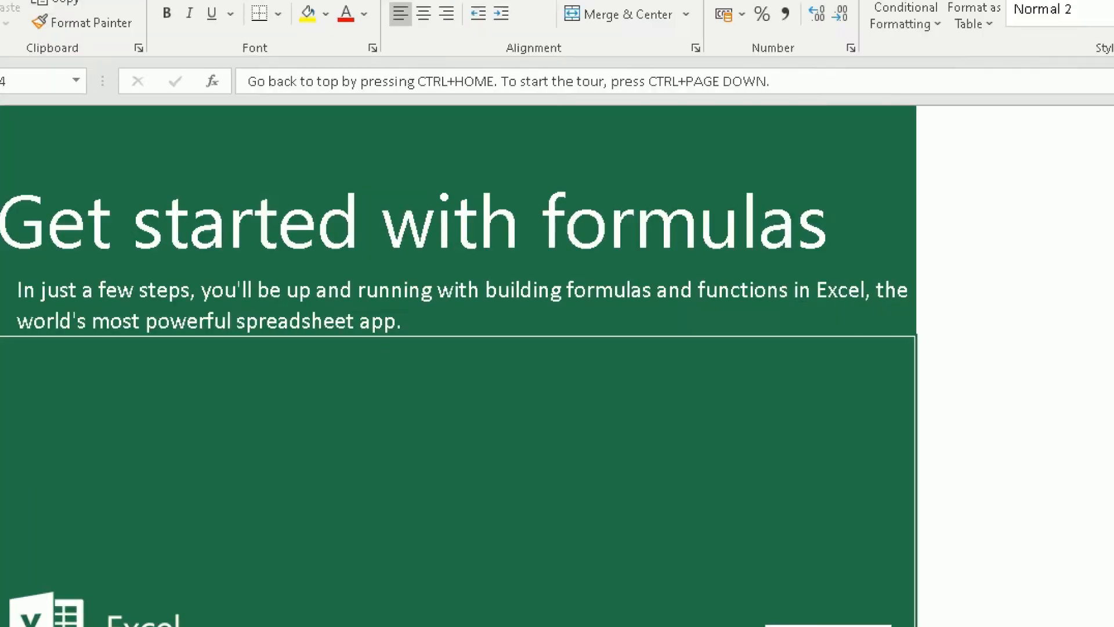
# Go to the next worksheet and examine the input numbers, operations, formula cells and answers in its basic math practice table
pyautogui.hotkey('ctrl', 'pagedown')
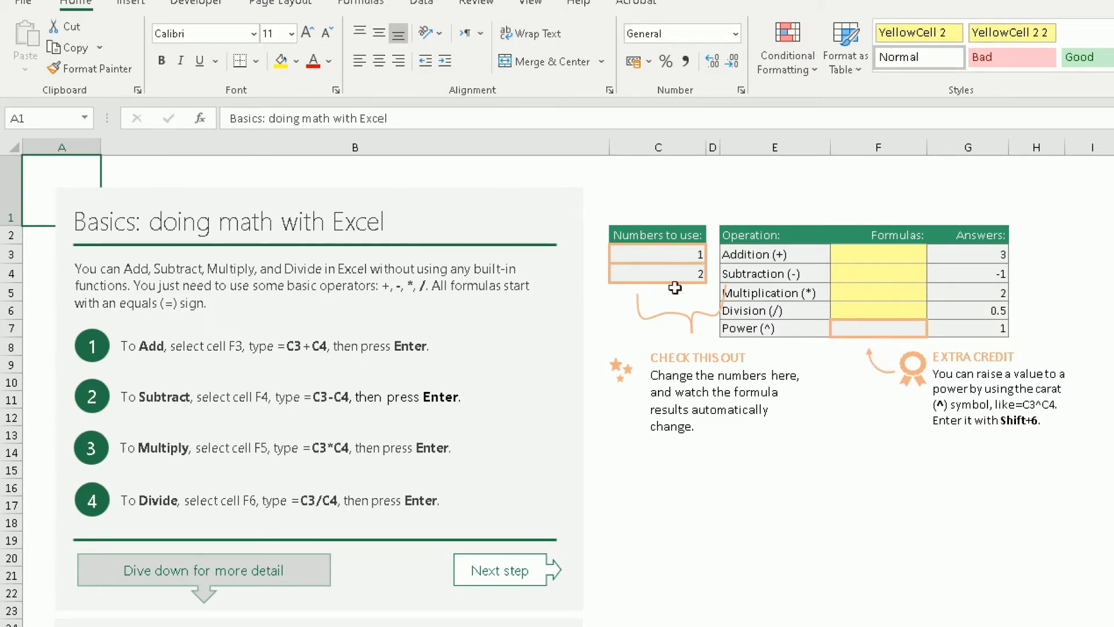
pyautogui.moveTo(776, 243); pyautogui.dragTo(767, 328)
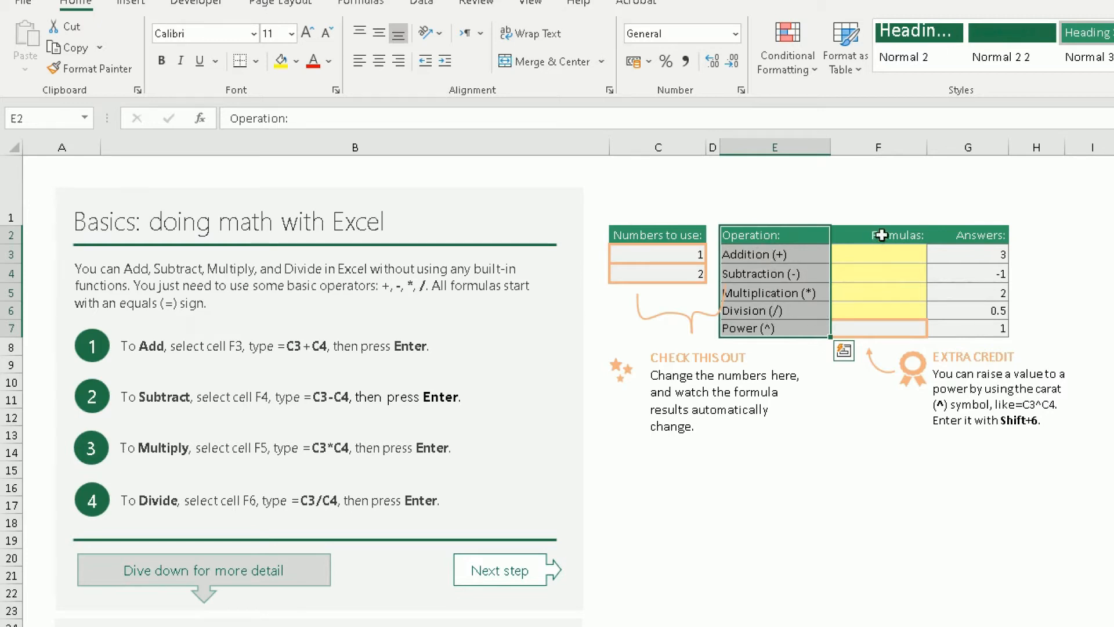
pyautogui.moveTo(884, 251); pyautogui.dragTo(877, 309)
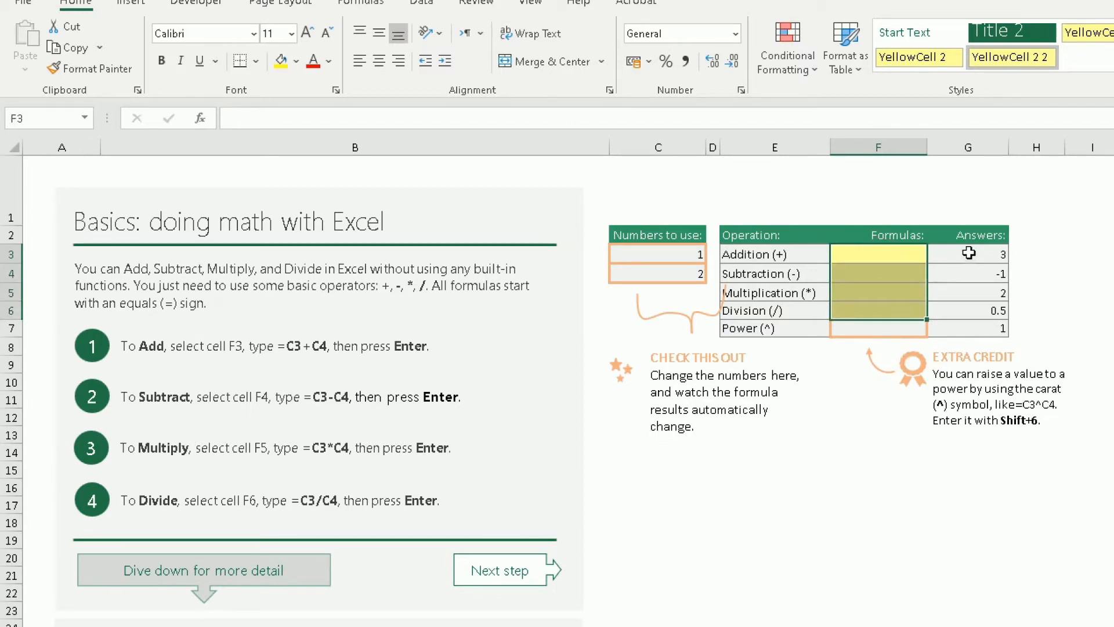
pyautogui.moveTo(968, 235); pyautogui.dragTo(974, 306)
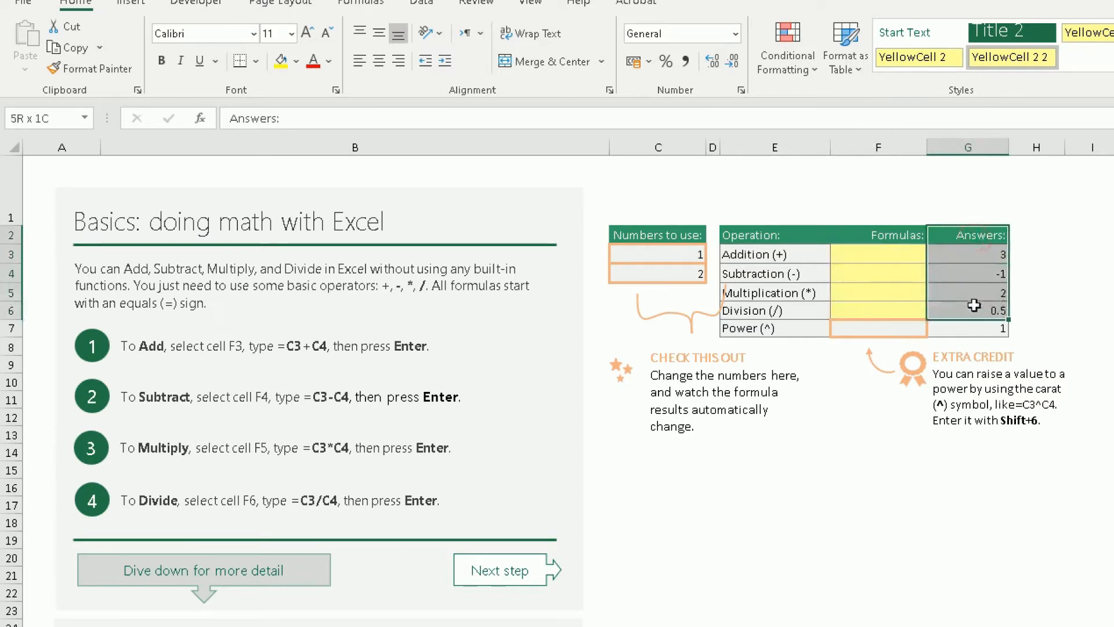
pyautogui.click(669, 251)
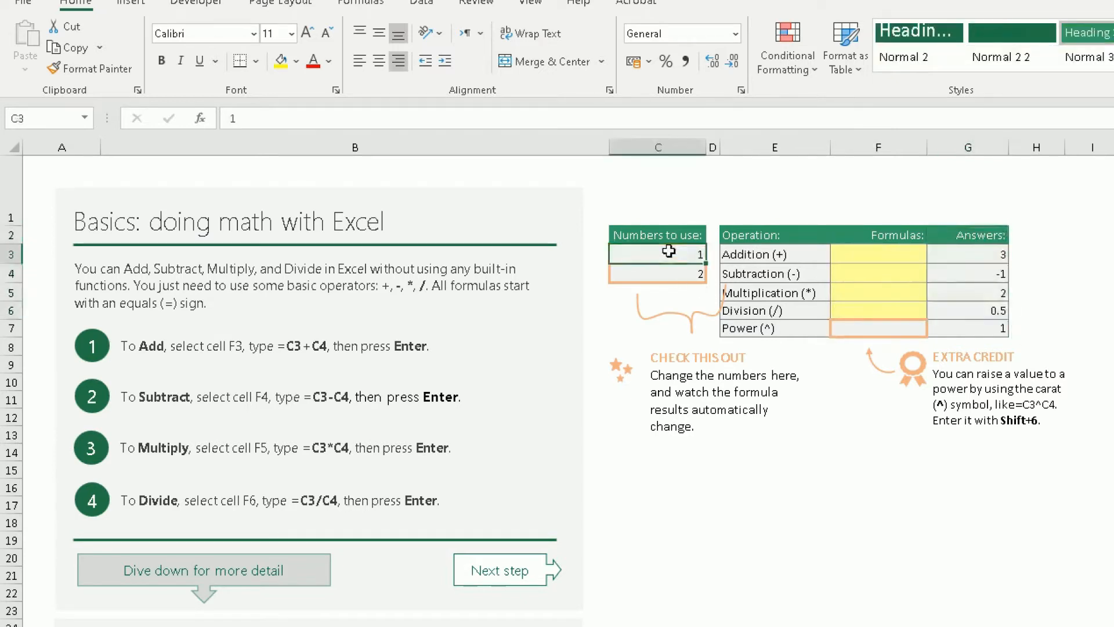
pyautogui.moveTo(669, 251); pyautogui.dragTo(667, 271)
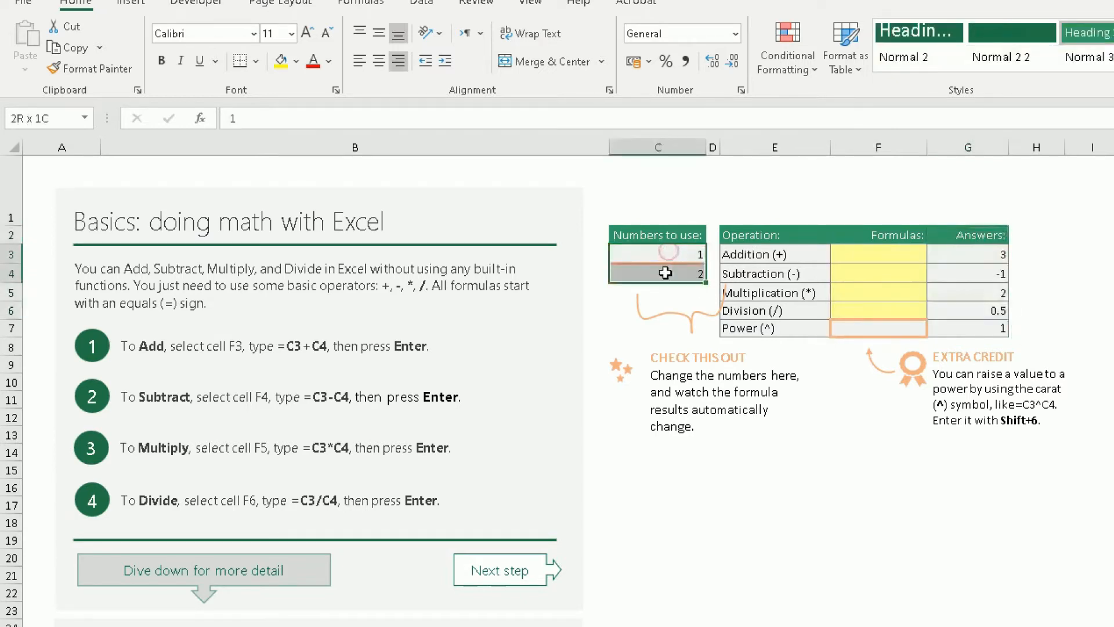
pyautogui.click(76, 343)
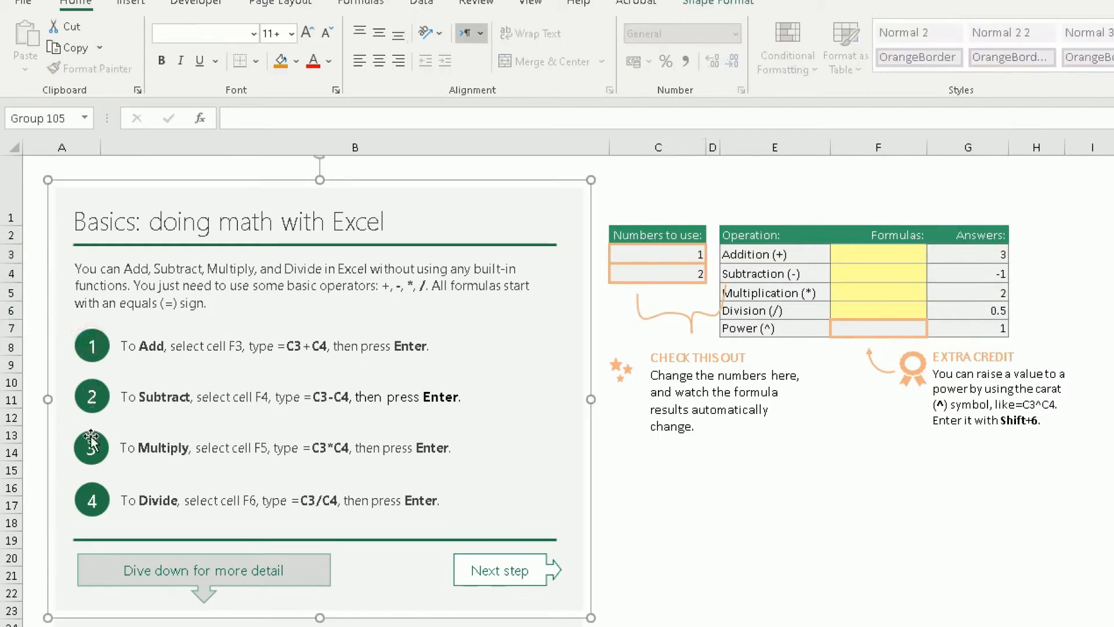
pyautogui.click(886, 252)
pyautogui.click(885, 275)
pyautogui.click(883, 294)
pyautogui.click(883, 311)
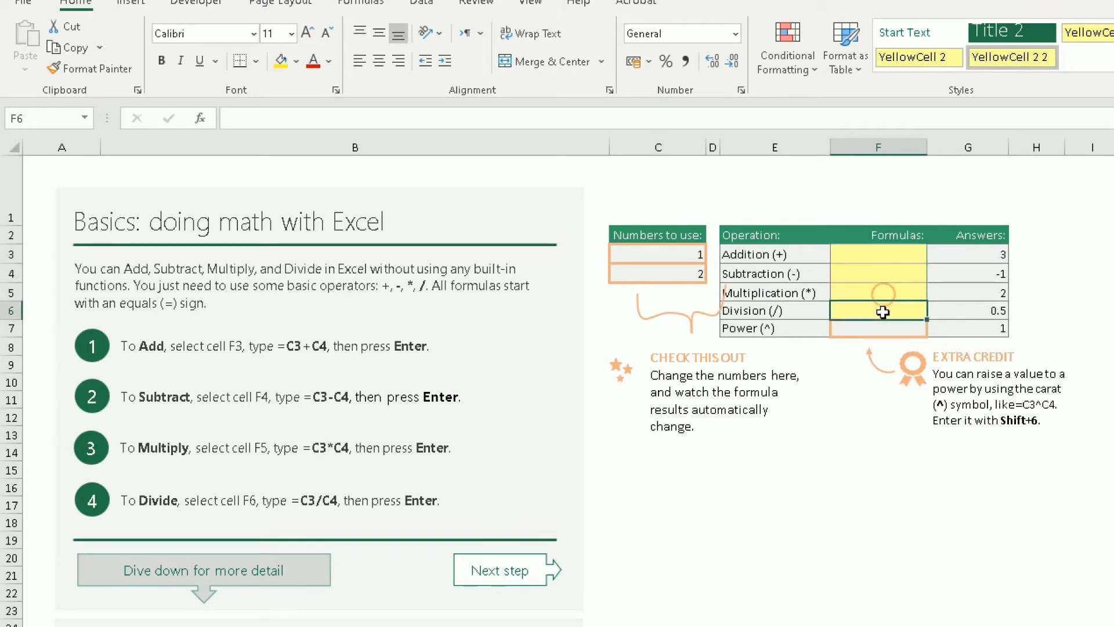
pyautogui.click(807, 273)
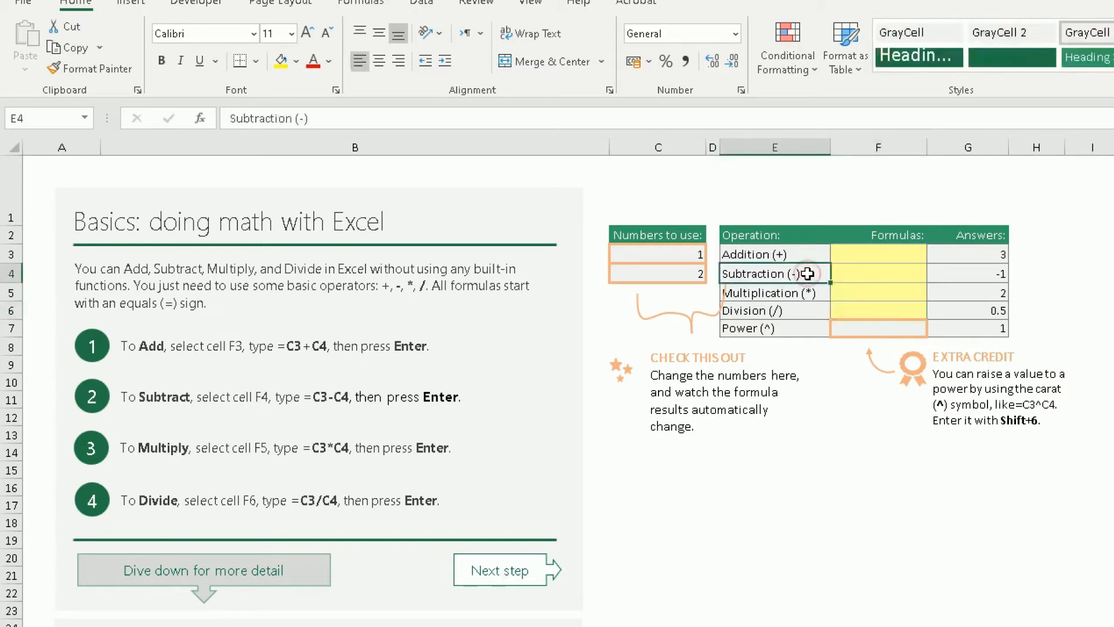
pyautogui.click(820, 295)
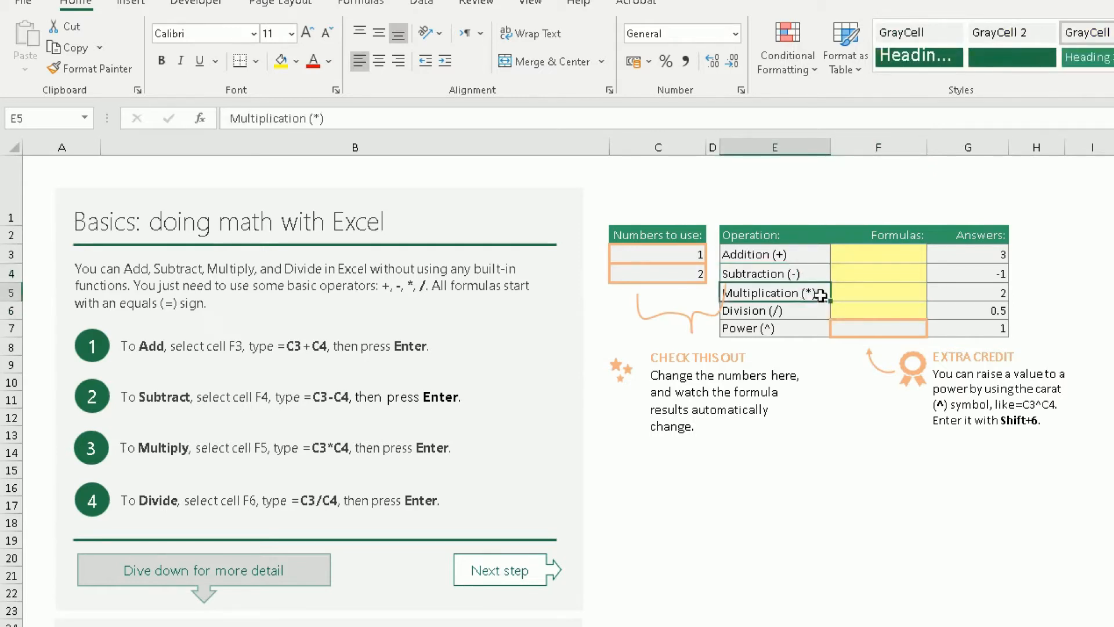
pyautogui.click(820, 309)
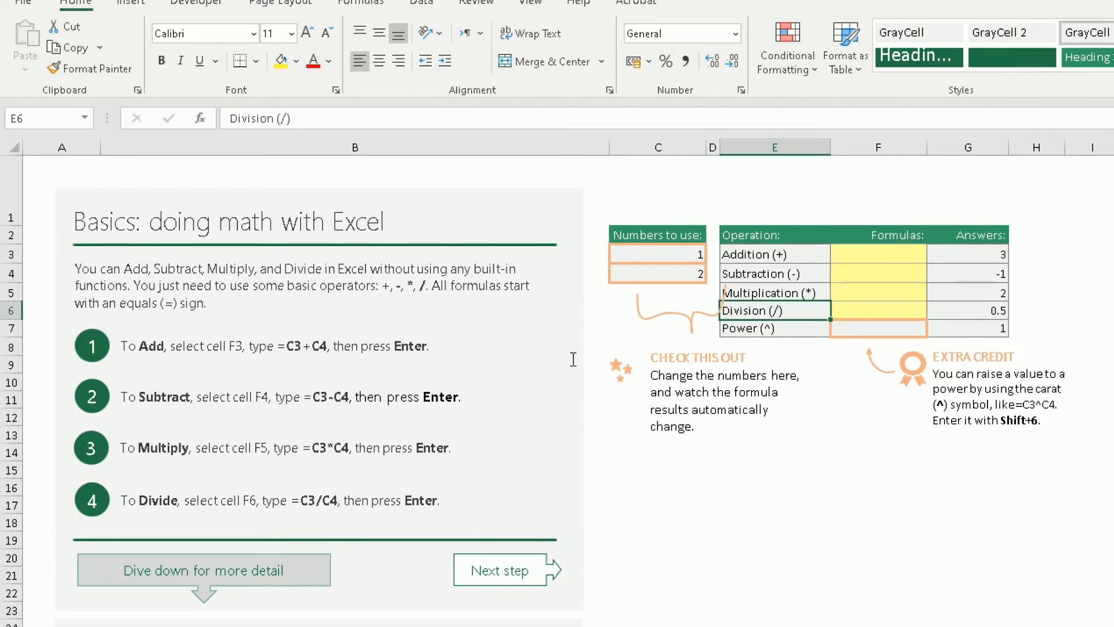
# Enter the addition formula =C3+C4 in cell F3
pyautogui.click(888, 250)
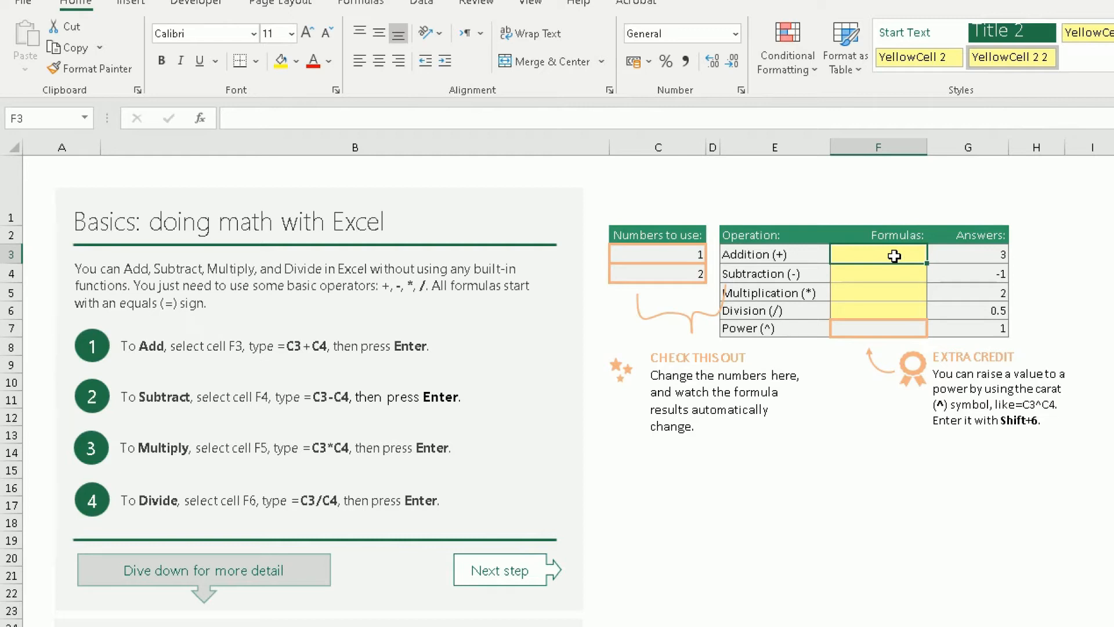
pyautogui.write('=')
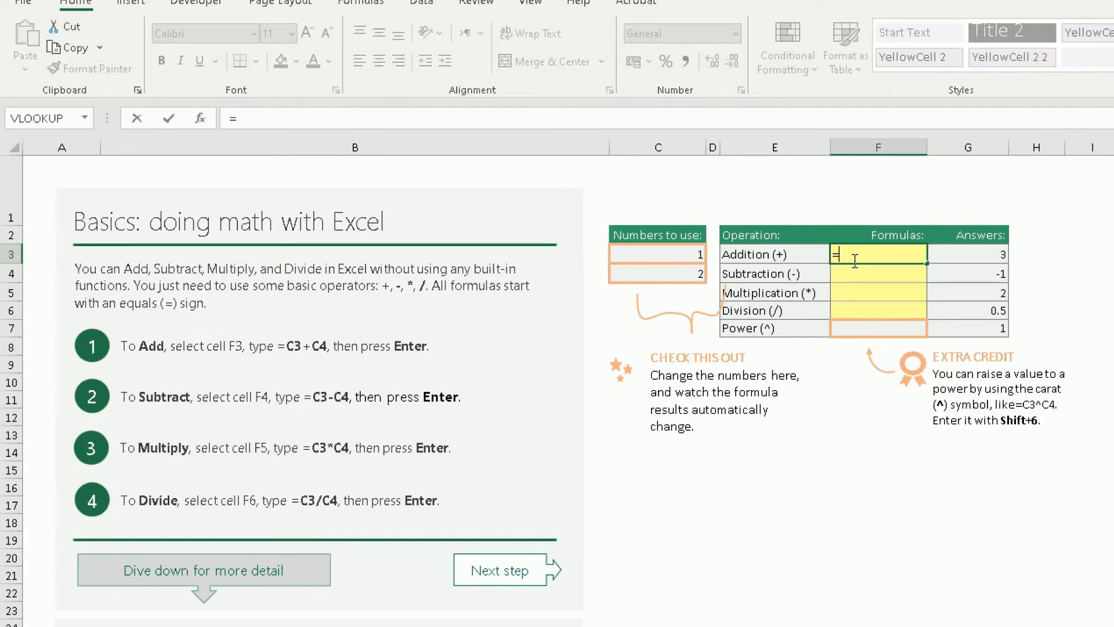
pyautogui.write('c3')
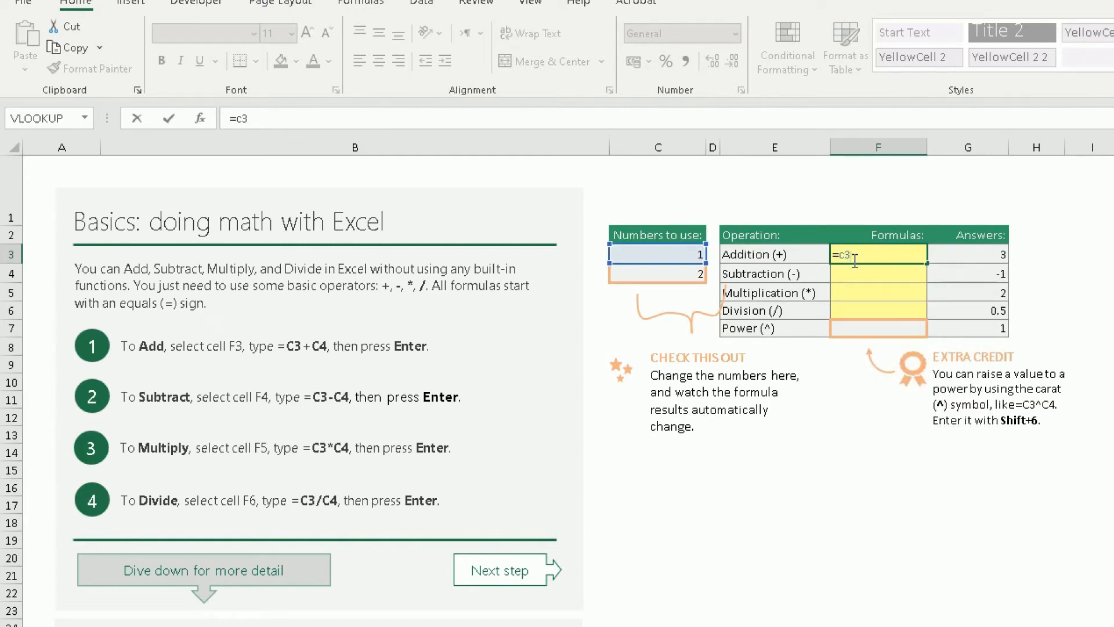
pyautogui.write('+')
pyautogui.write('c3')
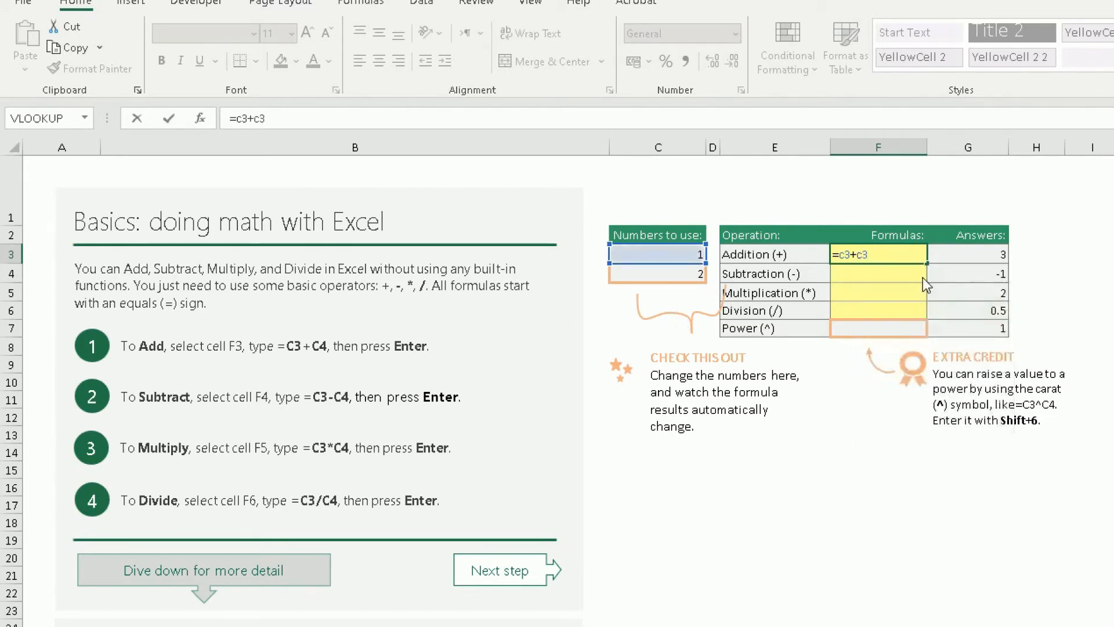
pyautogui.press('BackSpace')
pyautogui.write('4')
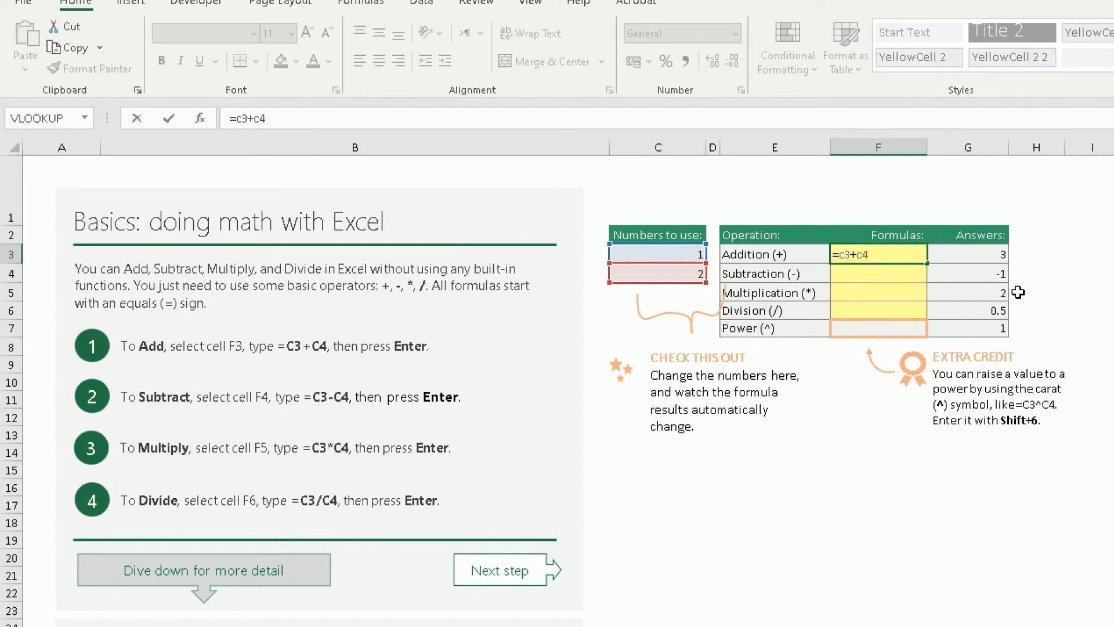
pyautogui.press('Return')
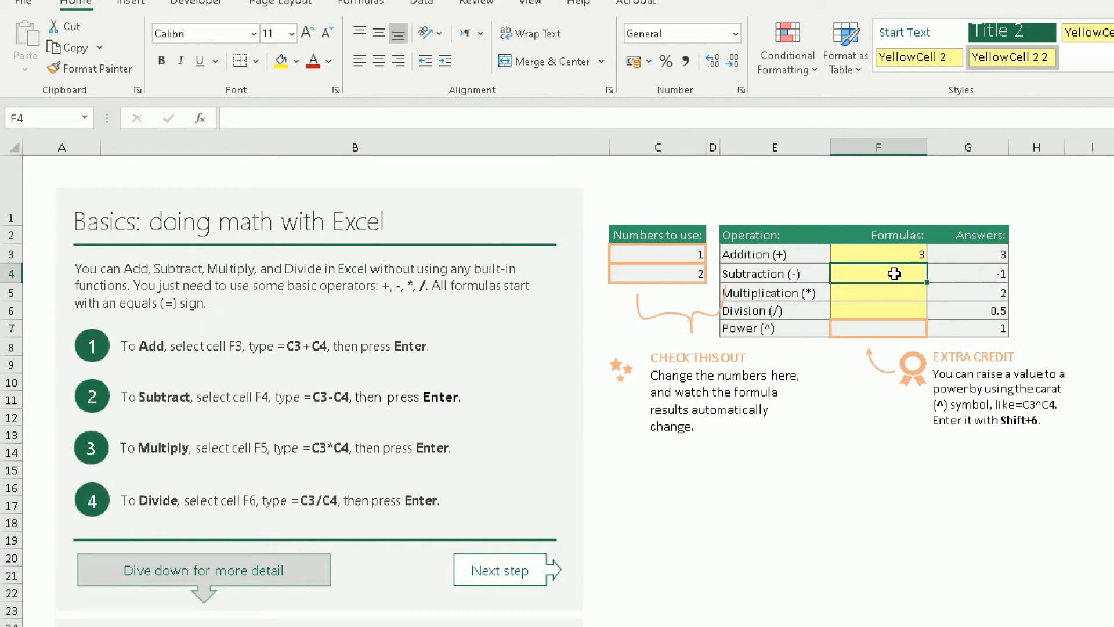
# Enter the subtraction formula =C3-C4 in cell F4, referencing the two numbers to use
pyautogui.write('=')
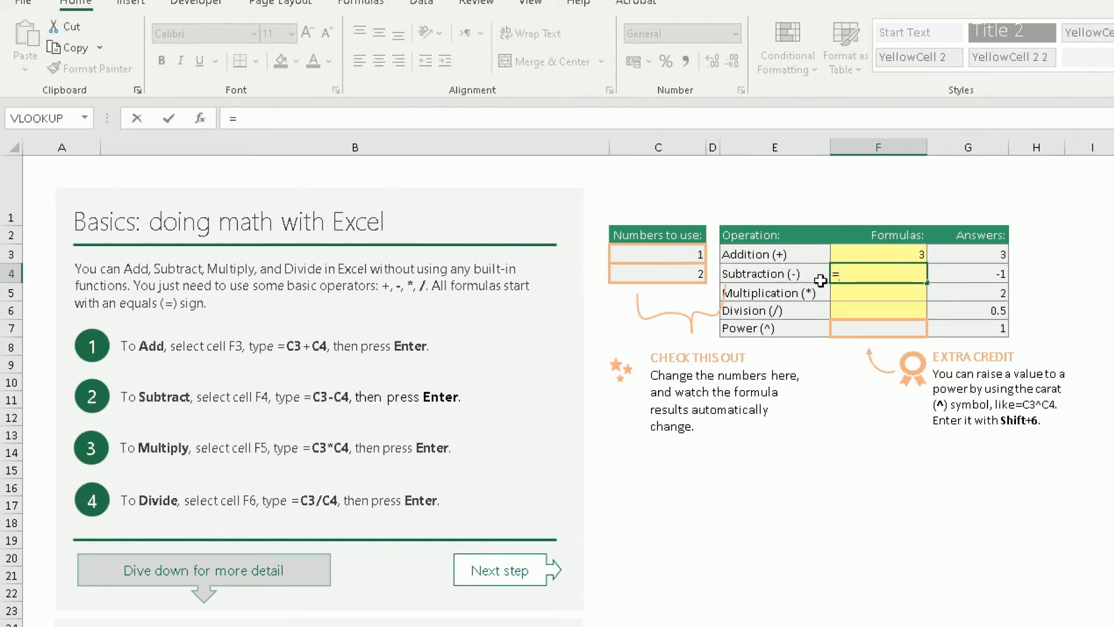
pyautogui.click(674, 258)
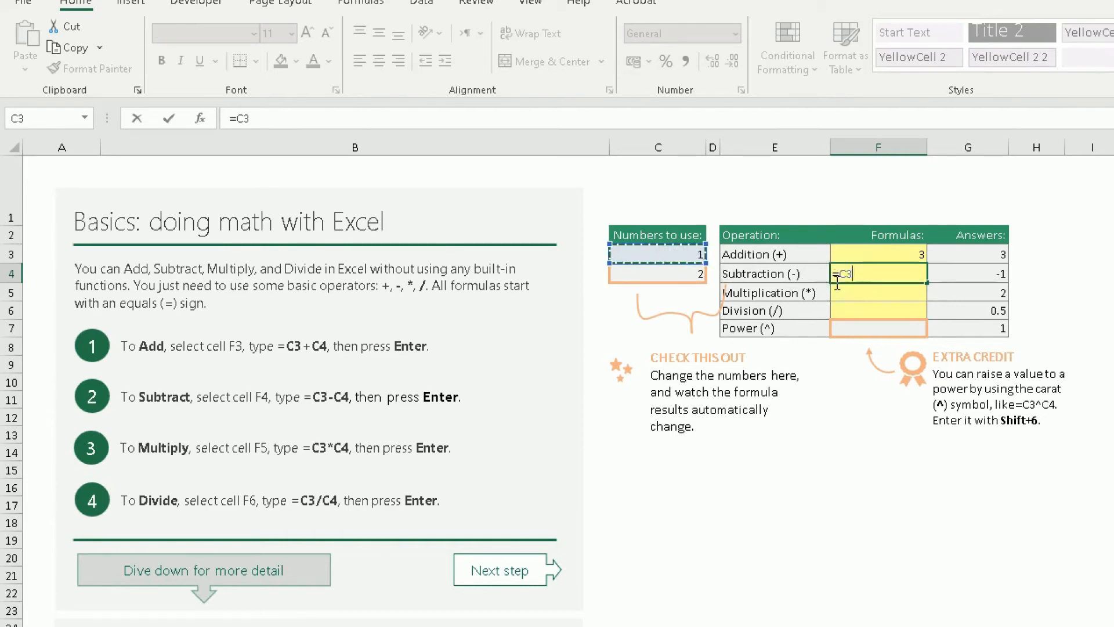
pyautogui.write('-')
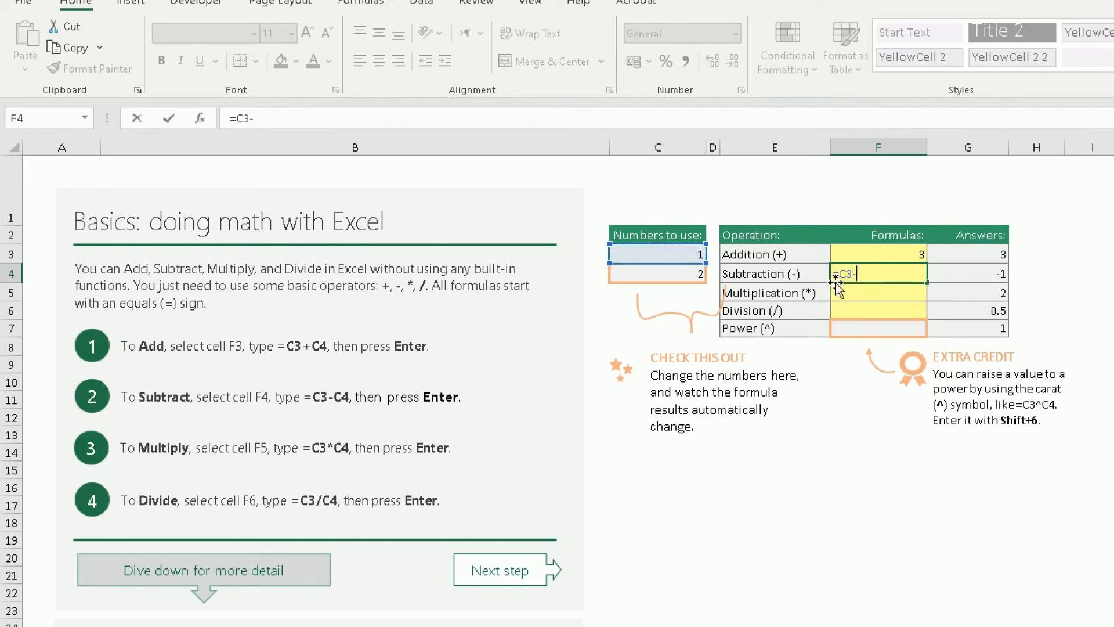
pyautogui.click(670, 275)
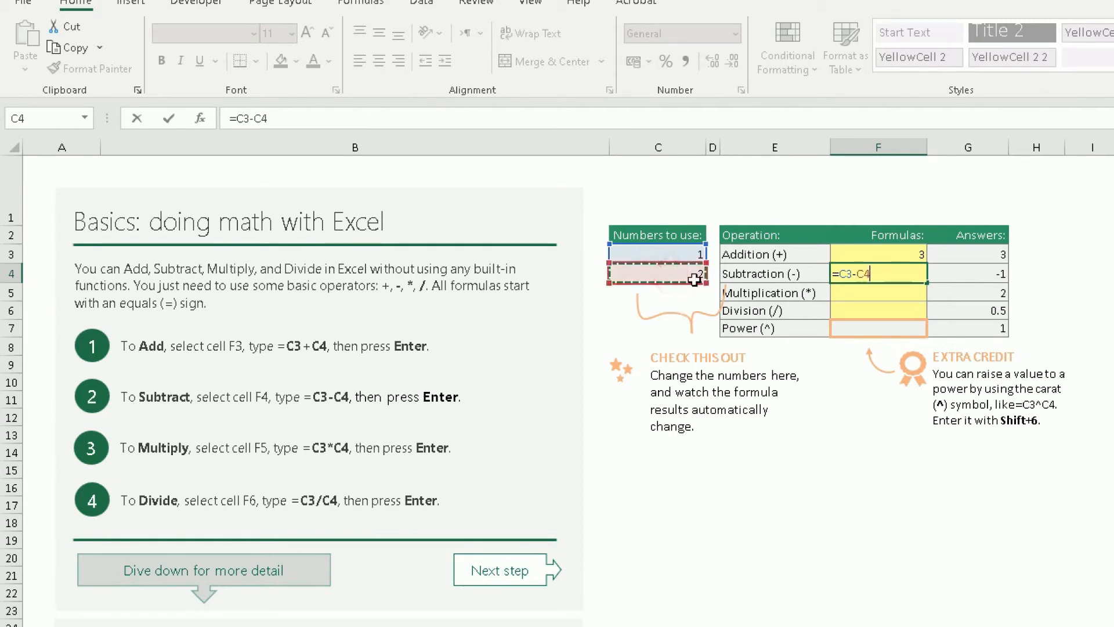
pyautogui.press('Return')
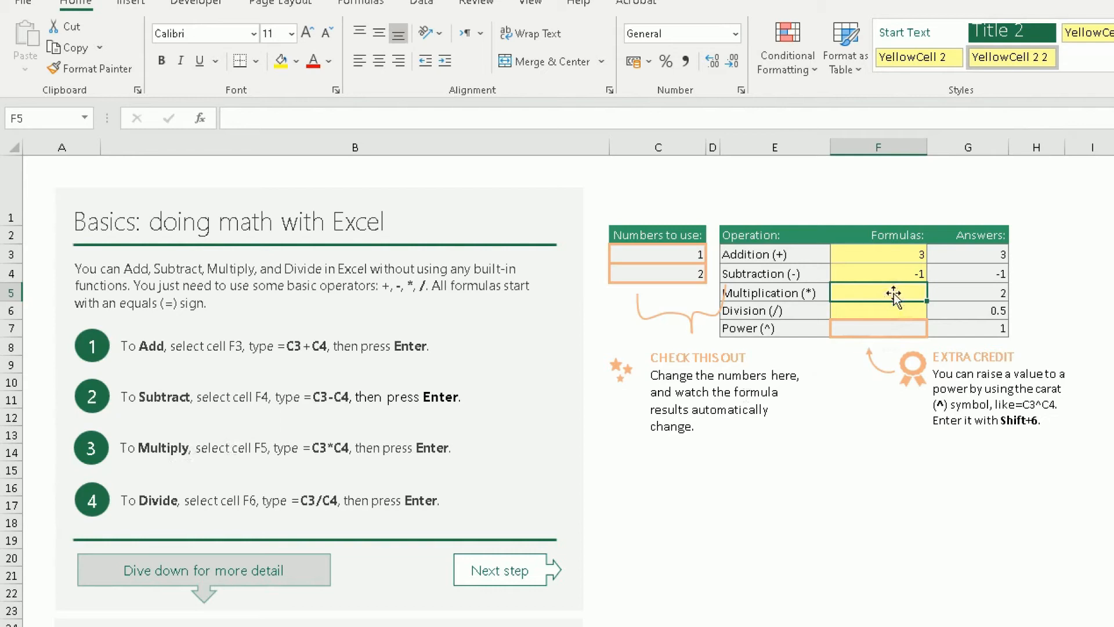
# Enter the multiplication formula =C3*C4 in cell F5, referencing the two numbers to use
pyautogui.write('=')
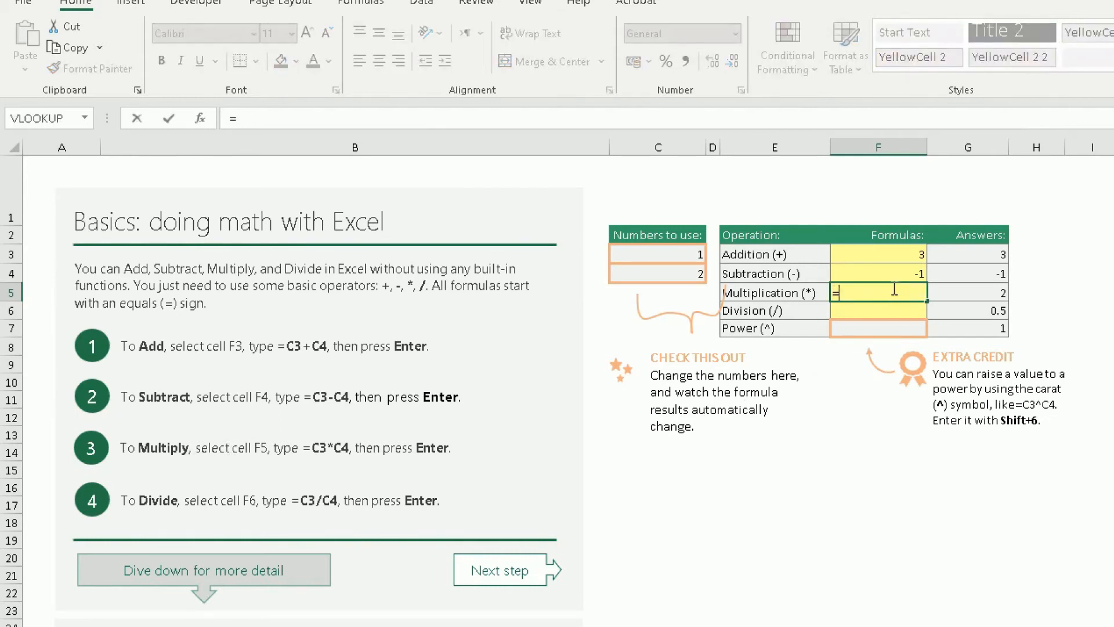
pyautogui.click(672, 254)
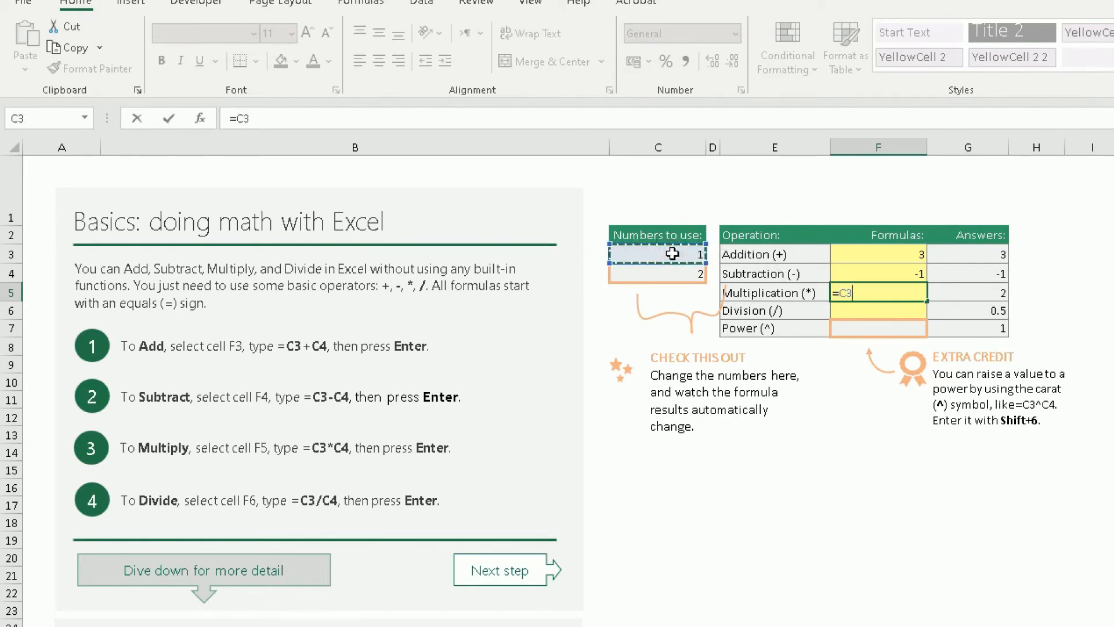
pyautogui.write('*')
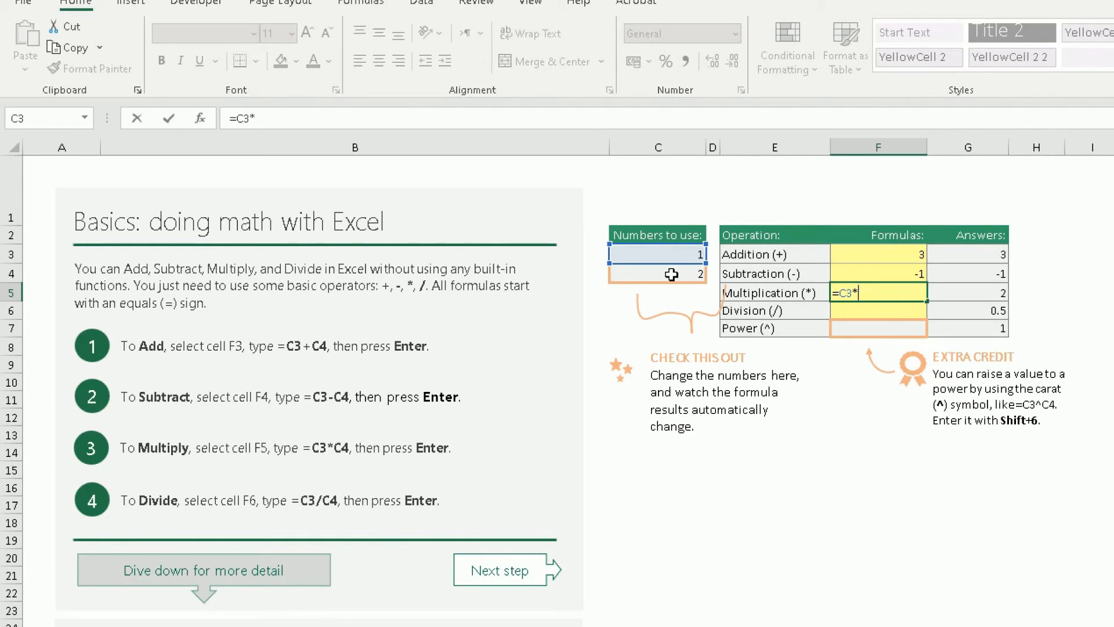
pyautogui.click(671, 275)
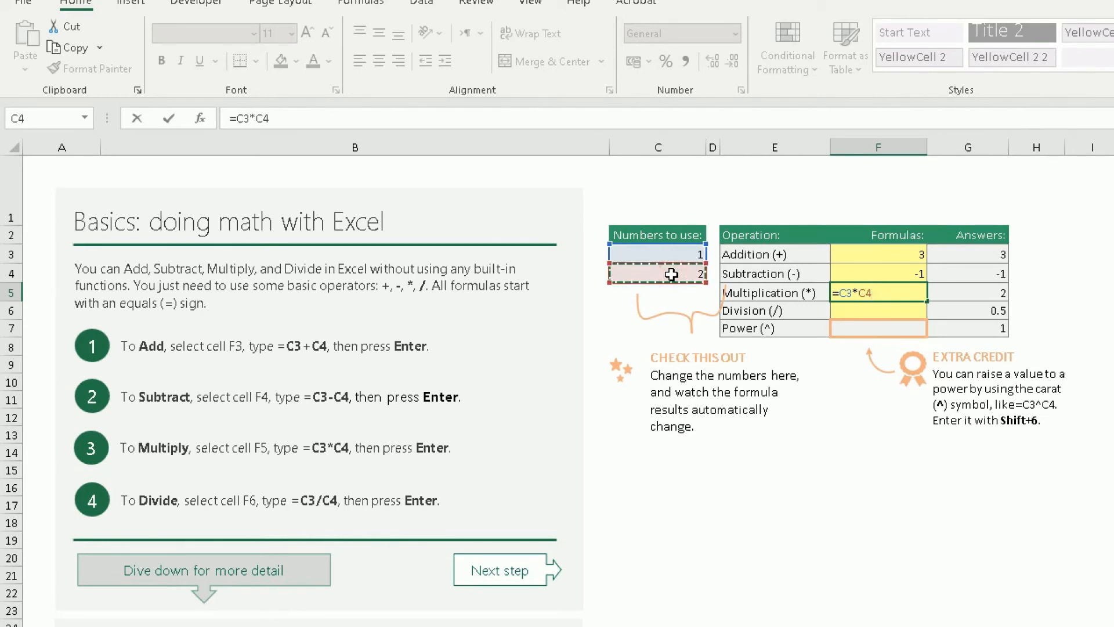
pyautogui.press('Return')
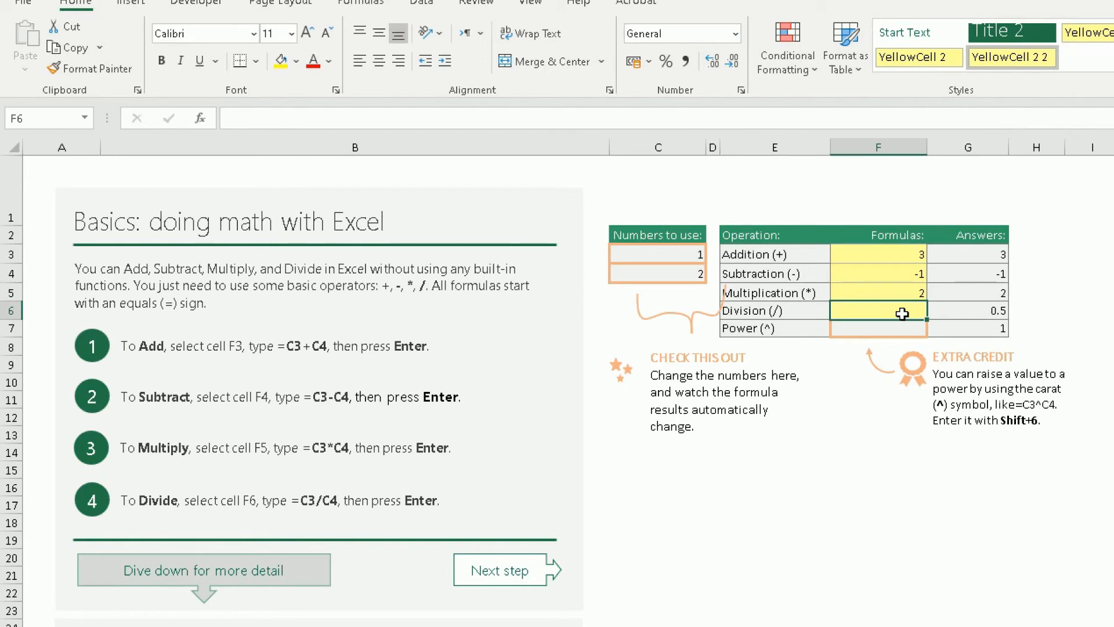
# Enter the division formula =C3/C4 in cell F6, referencing the two numbers to use
pyautogui.write('=')
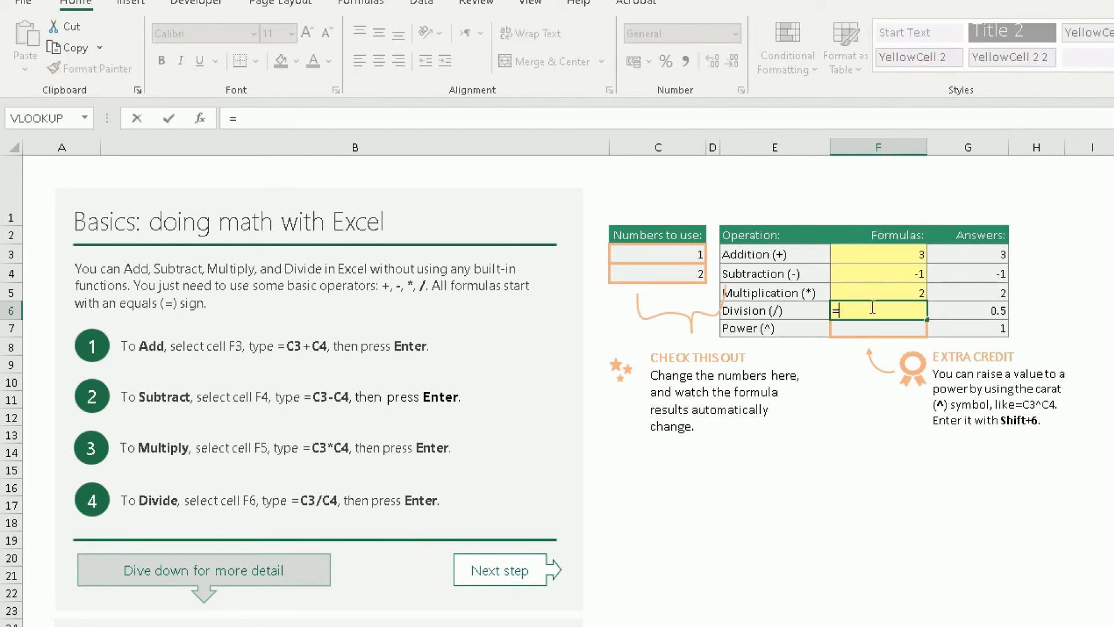
pyautogui.click(668, 255)
pyautogui.write('/')
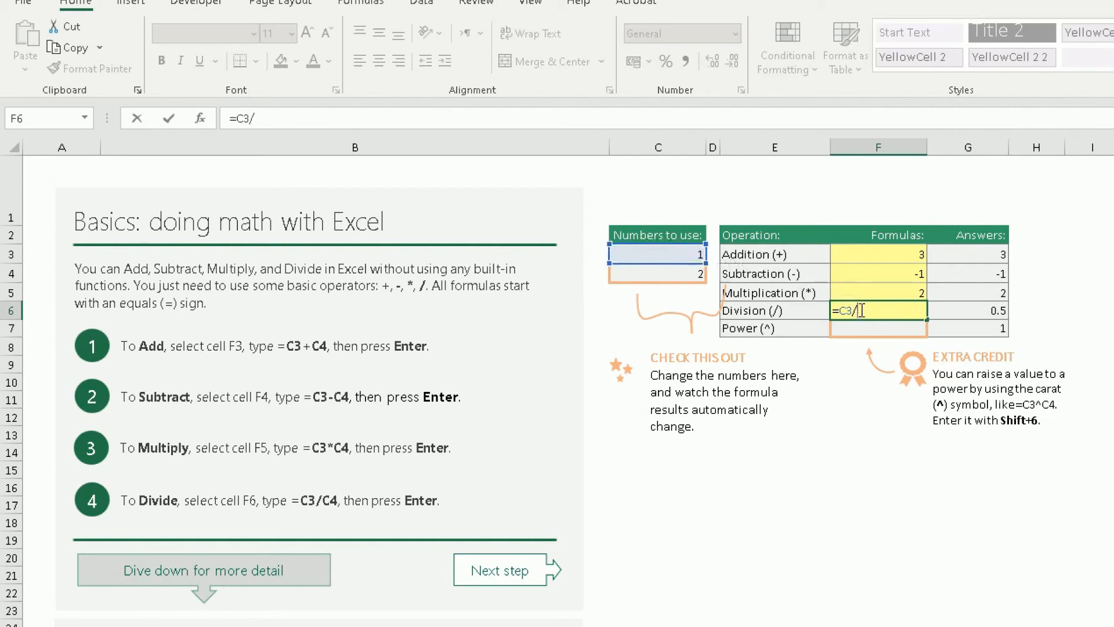
pyautogui.click(650, 274)
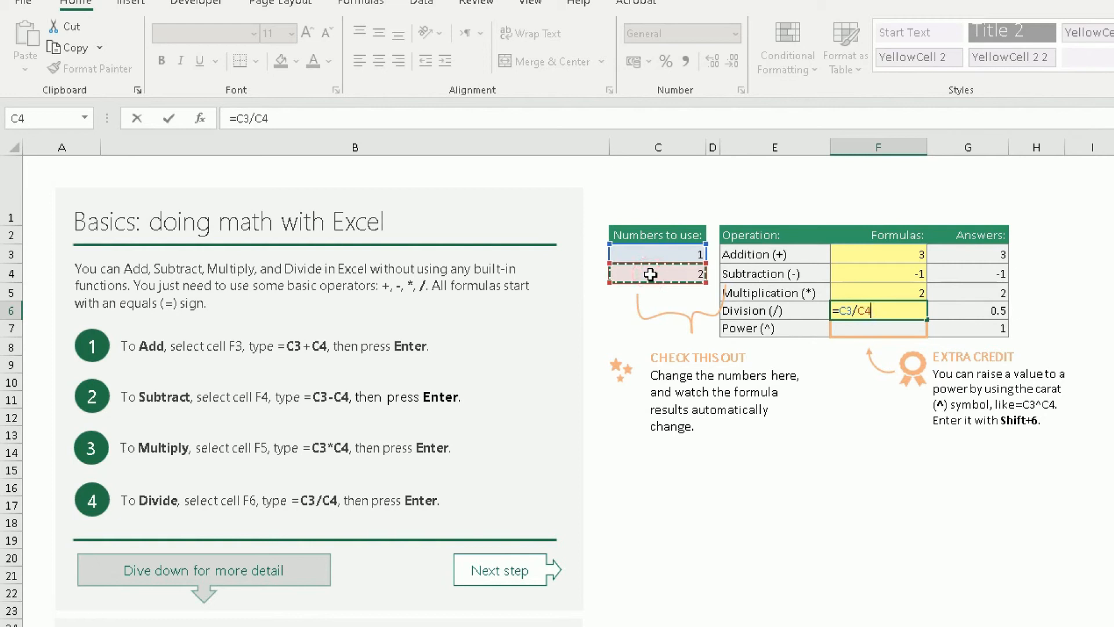
pyautogui.press('Return')
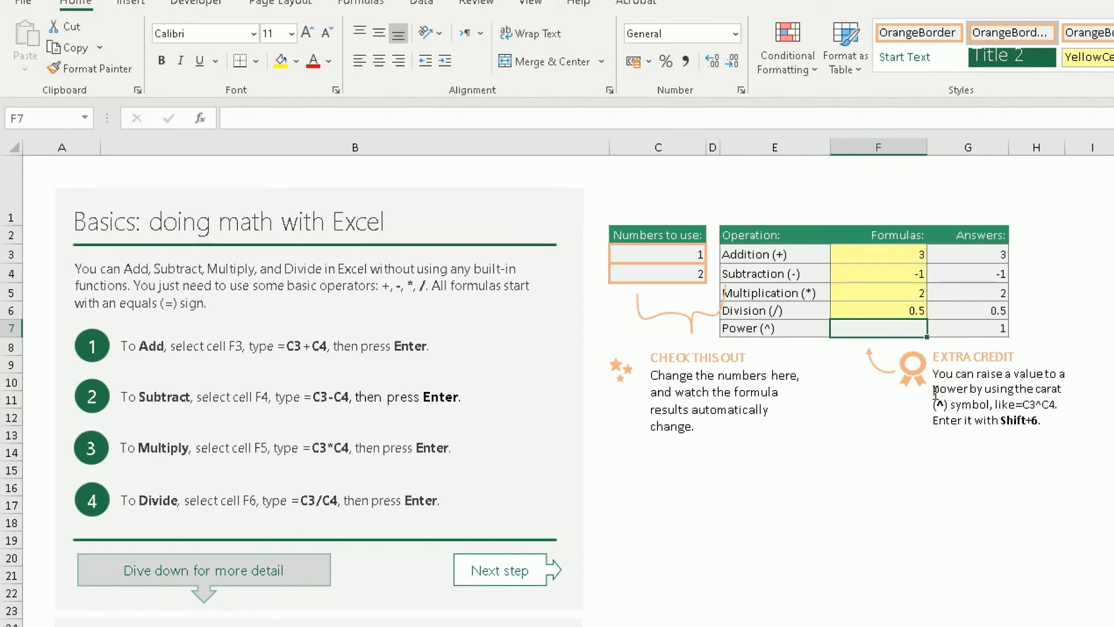
# Enter the power formula =C3^C4 in cell F7, referencing the two numbers to use
pyautogui.click(999, 408)
pyautogui.doubleClick(999, 407)
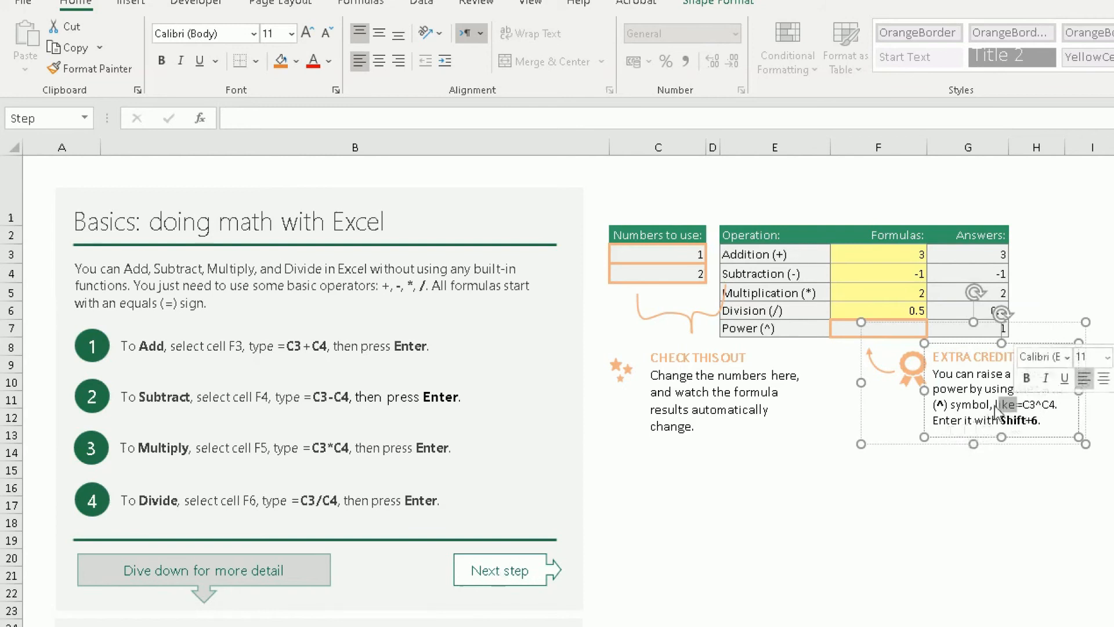
pyautogui.click(856, 328)
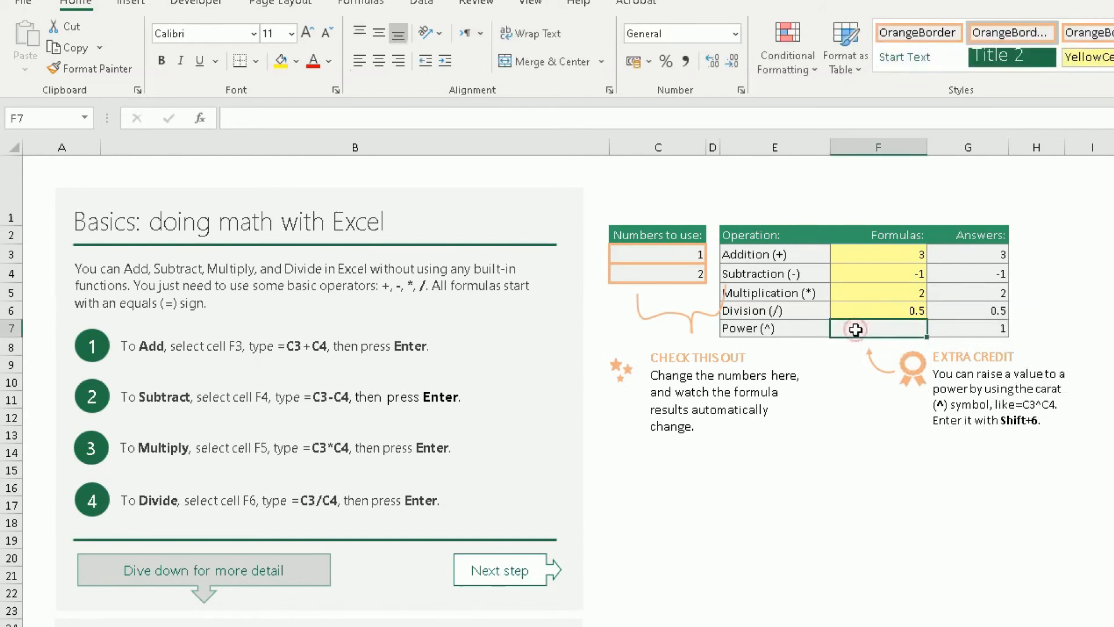
pyautogui.write('=')
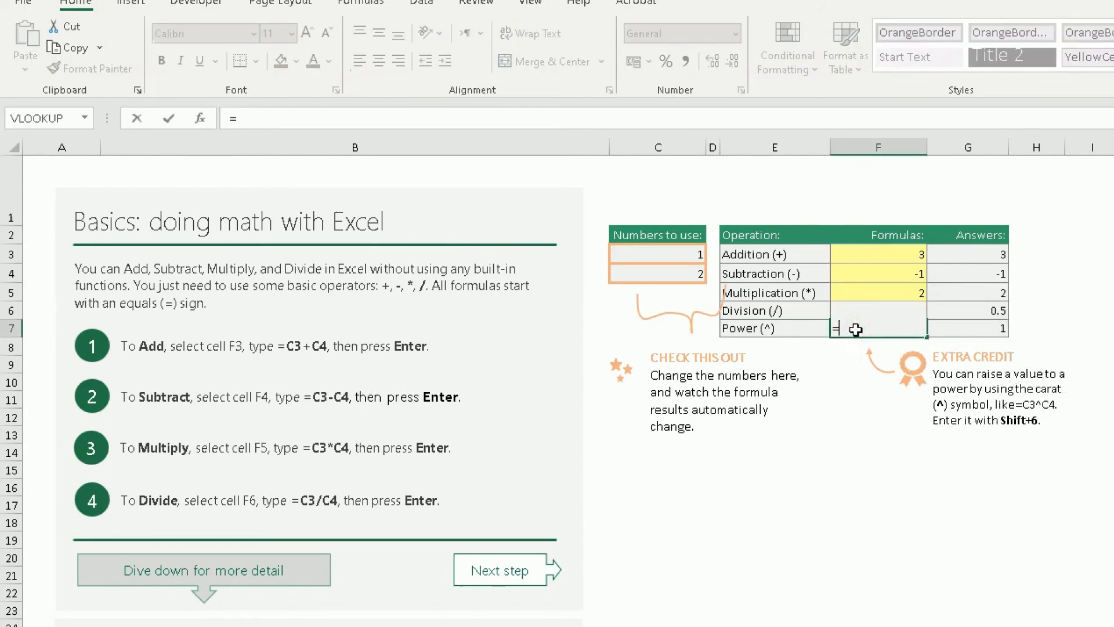
pyautogui.click(685, 256)
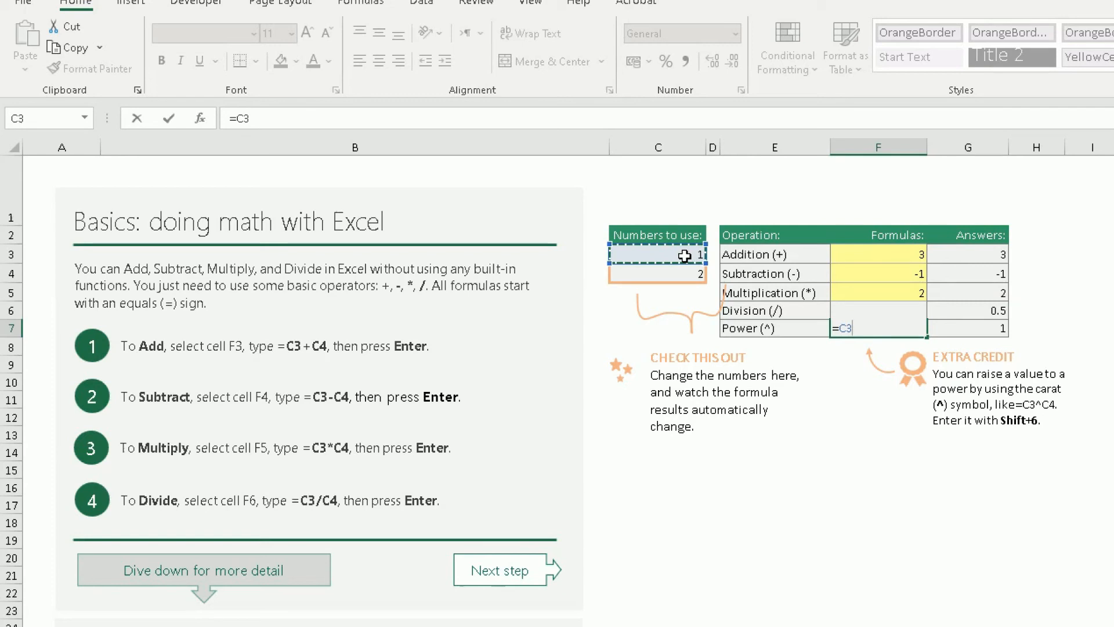
pyautogui.write('^')
pyautogui.click(667, 273)
pyautogui.press('Return')
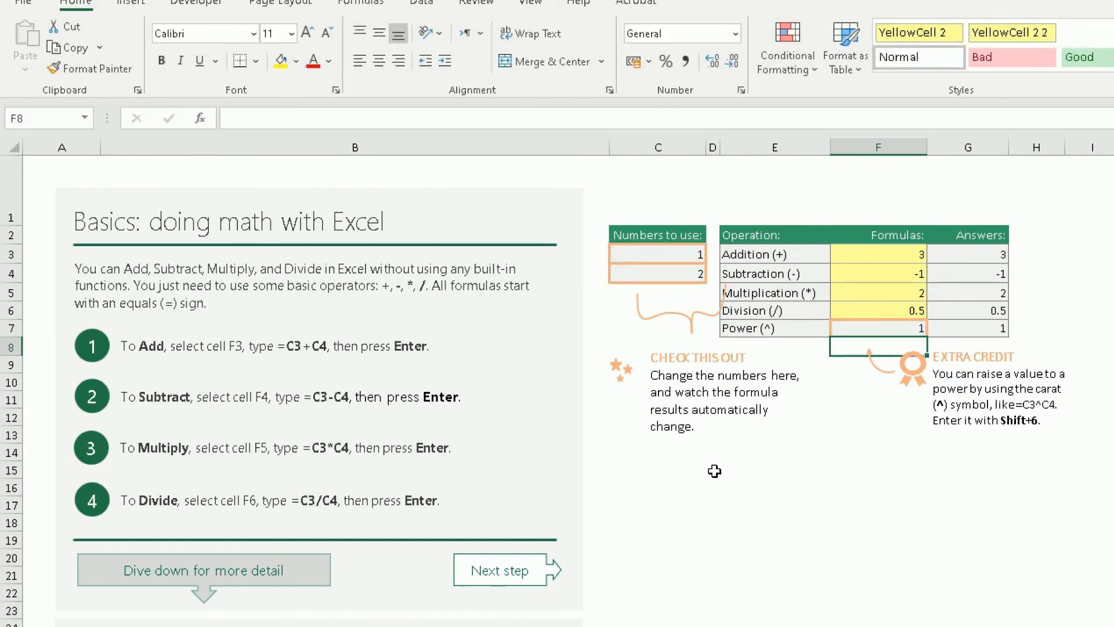
# Change the first number to use, in cell C3, to 3
pyautogui.click(656, 254)
pyautogui.click(656, 273)
pyautogui.click(657, 257)
pyautogui.click(655, 272)
pyautogui.click(656, 254)
pyautogui.click(656, 273)
pyautogui.click(656, 254)
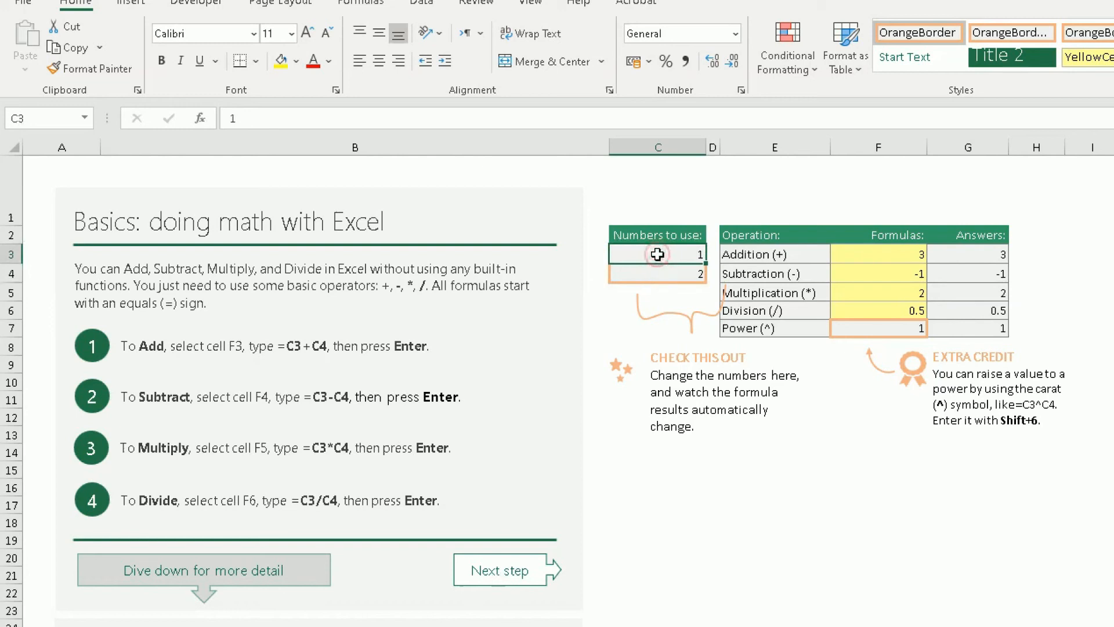
pyautogui.write('3')
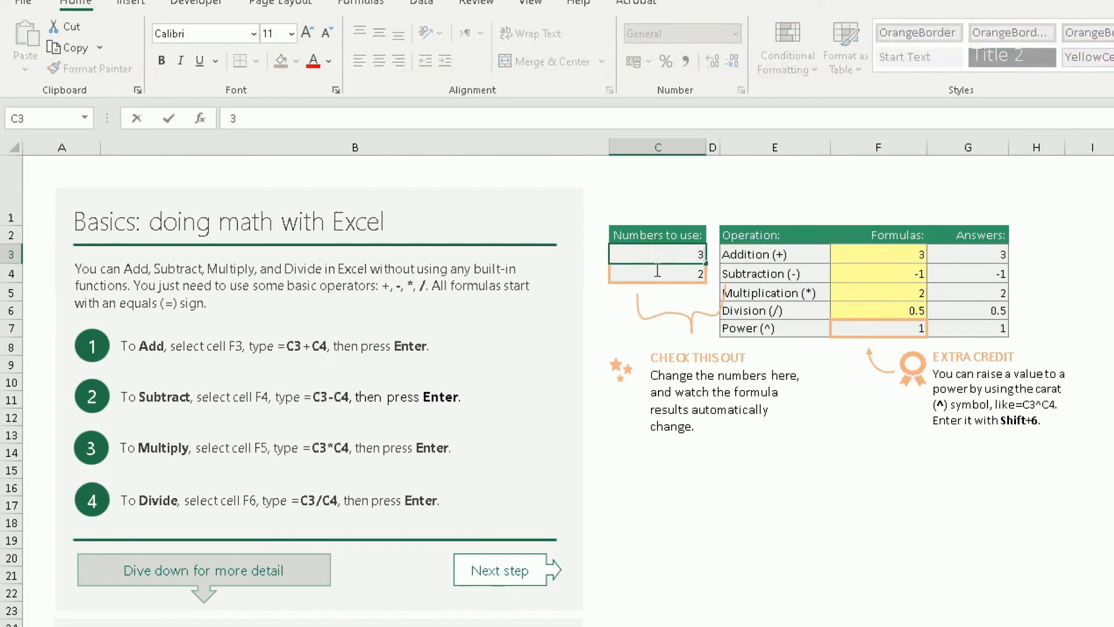
pyautogui.click(1107, 282)
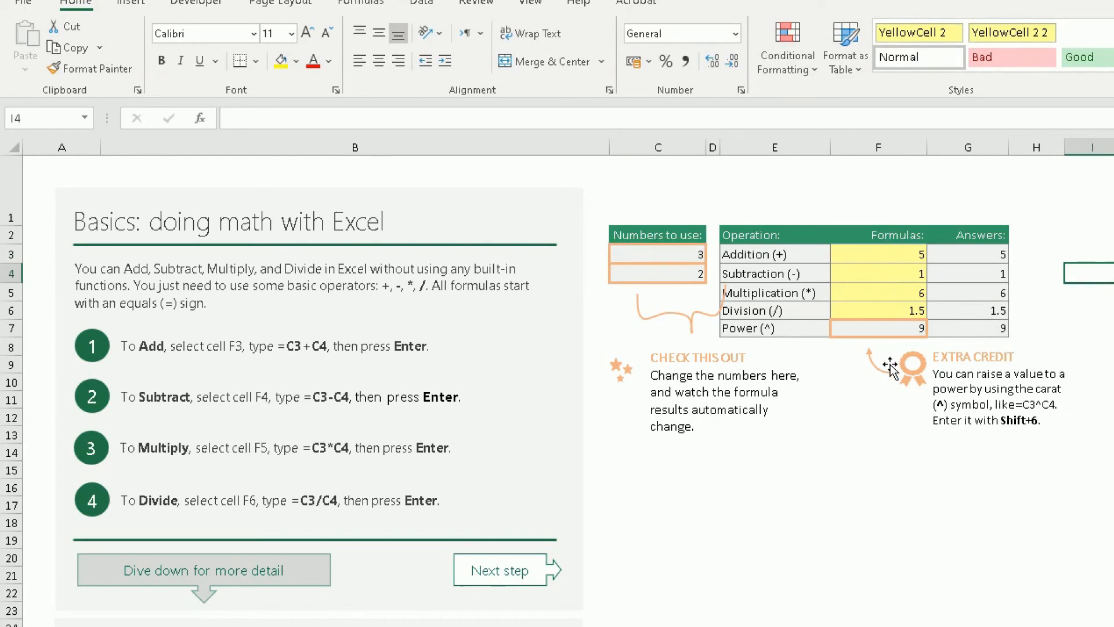
# Change the second number to use, in cell C4, to 1
pyautogui.click(684, 277)
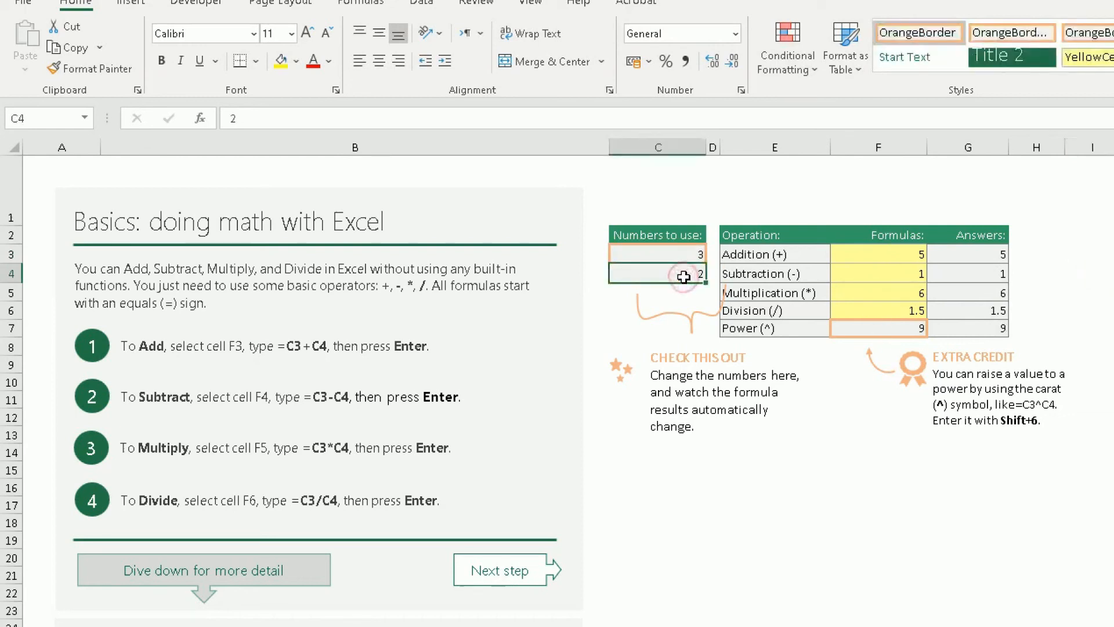
pyautogui.write('1')
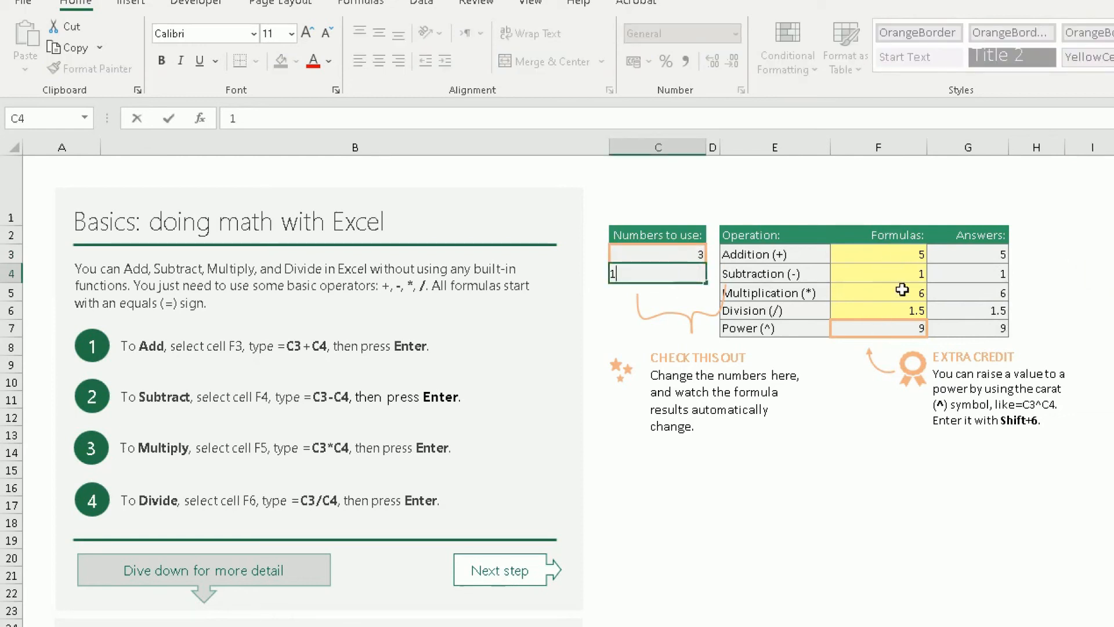
pyautogui.click(844, 452)
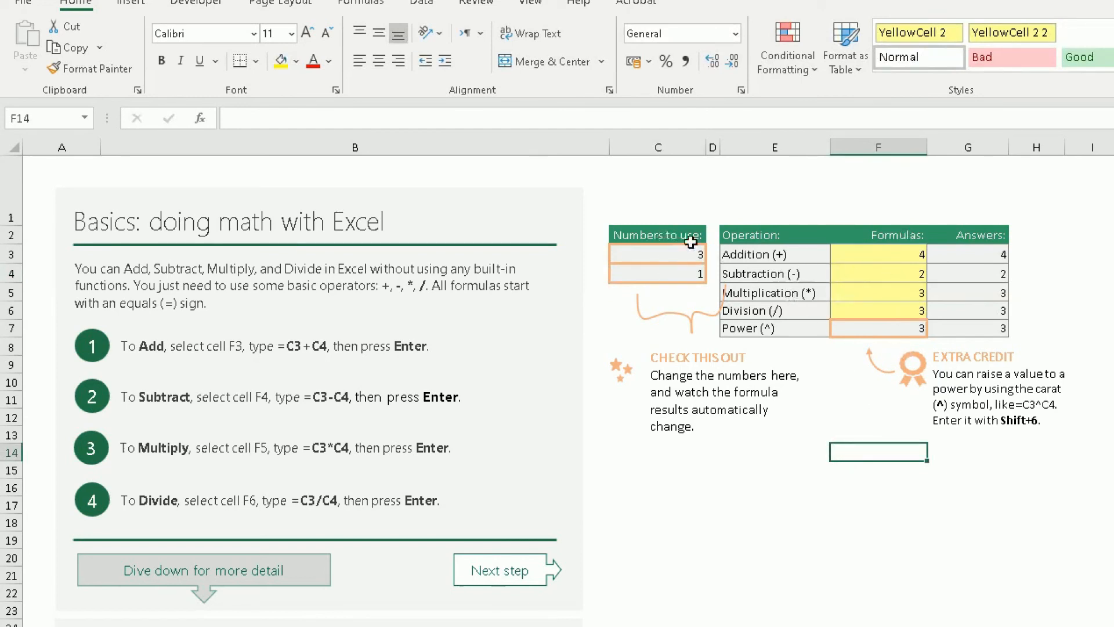
# Inspect the addition, subtraction and multiplication formulas in F3 to F5, highlighting the full addition formula's text without changing it
pyautogui.click(882, 251)
pyautogui.click(877, 272)
pyautogui.click(874, 294)
pyautogui.click(873, 292)
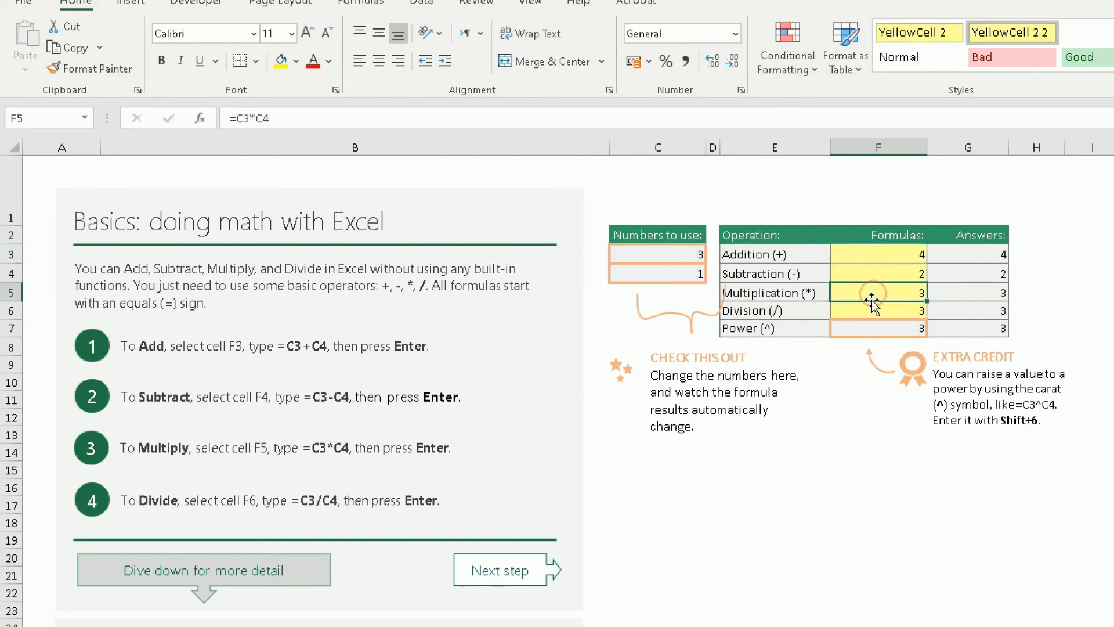
pyautogui.click(877, 257)
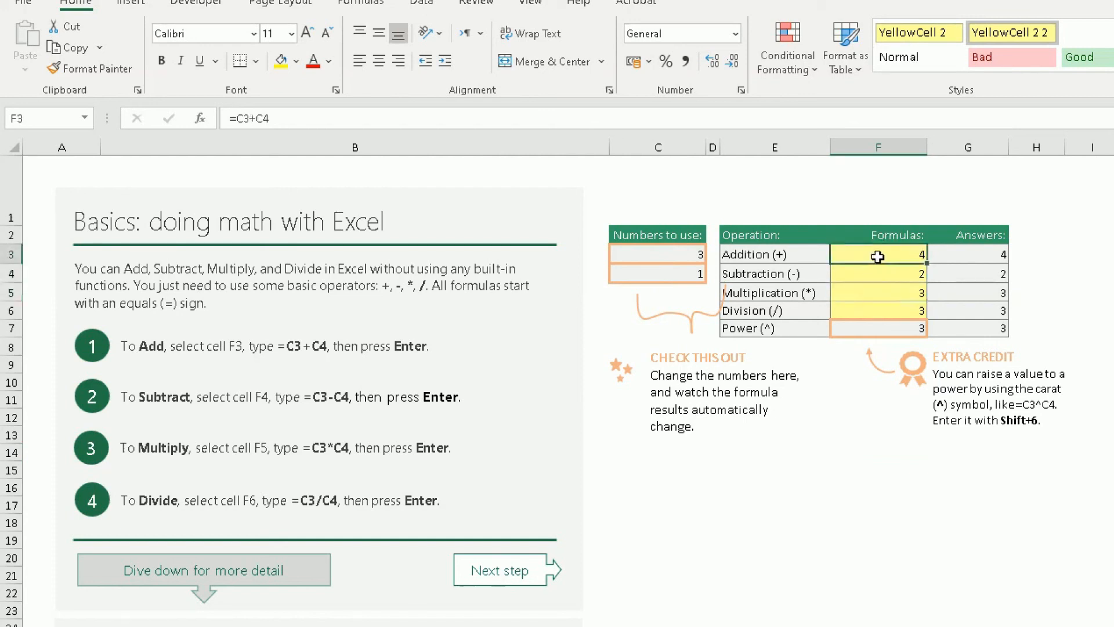
pyautogui.click(256, 118)
pyautogui.moveTo(232, 118); pyautogui.dragTo(269, 118)
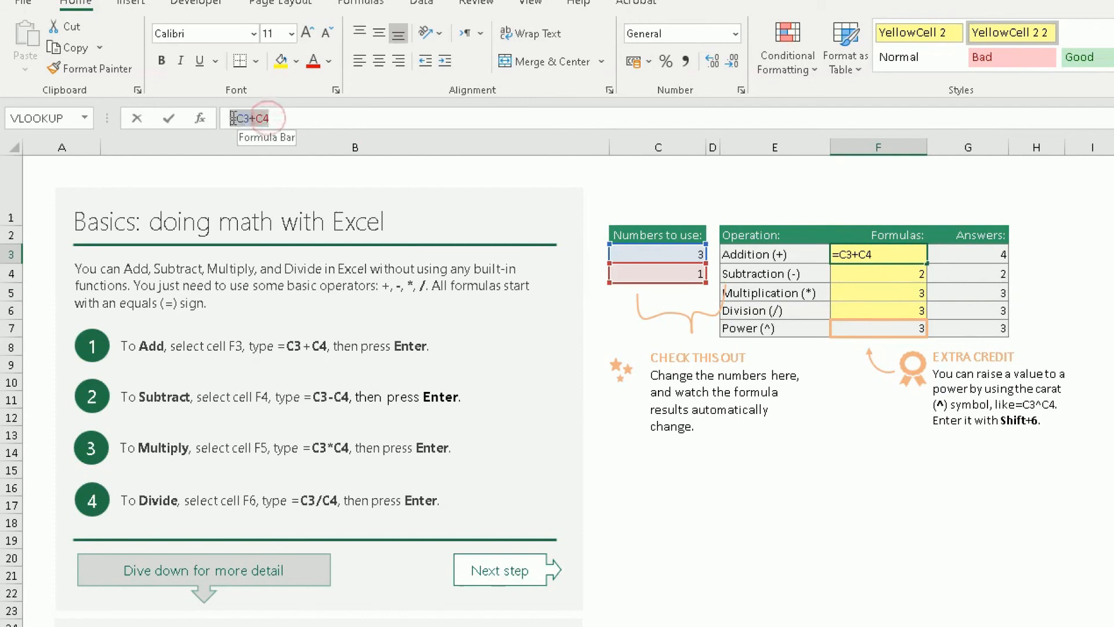
pyautogui.press('Return')
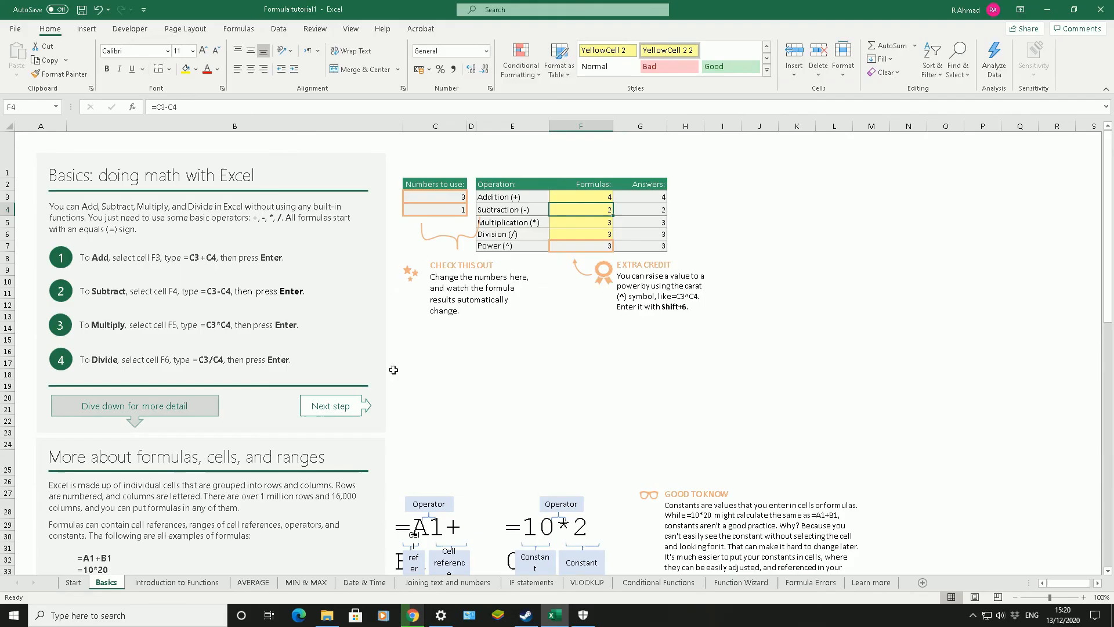
# Look over the Basics sheet's section on formulas, cells and ranges, including its example formulas, and return to the math exercise
pyautogui.scroll(-1, 394, 370)
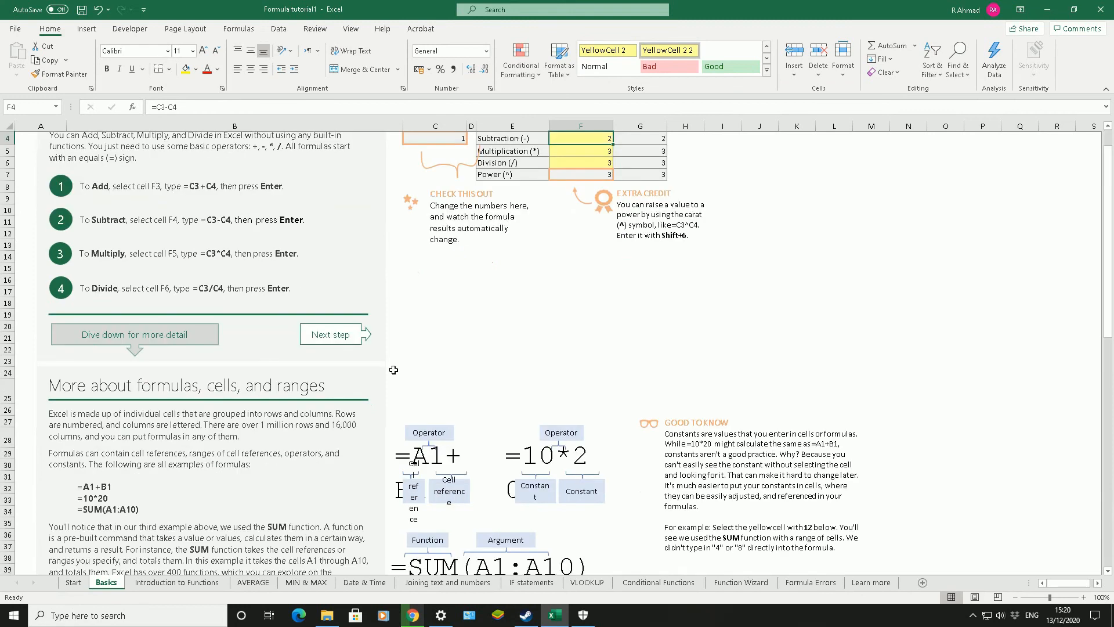
pyautogui.scroll(1, 393, 369)
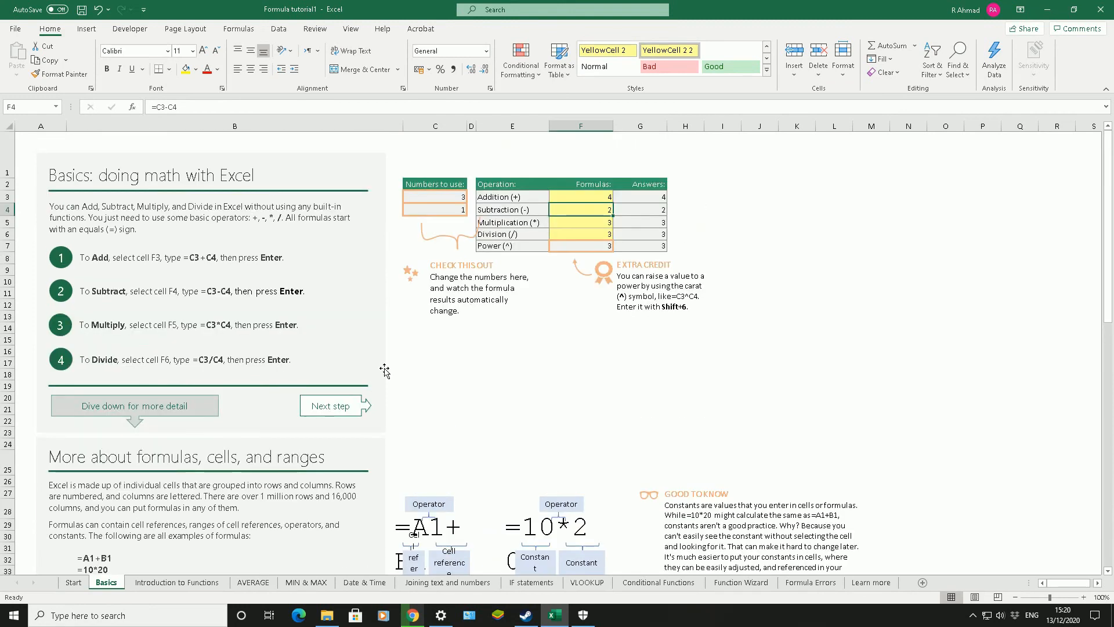
pyautogui.scroll(-1, 386, 370)
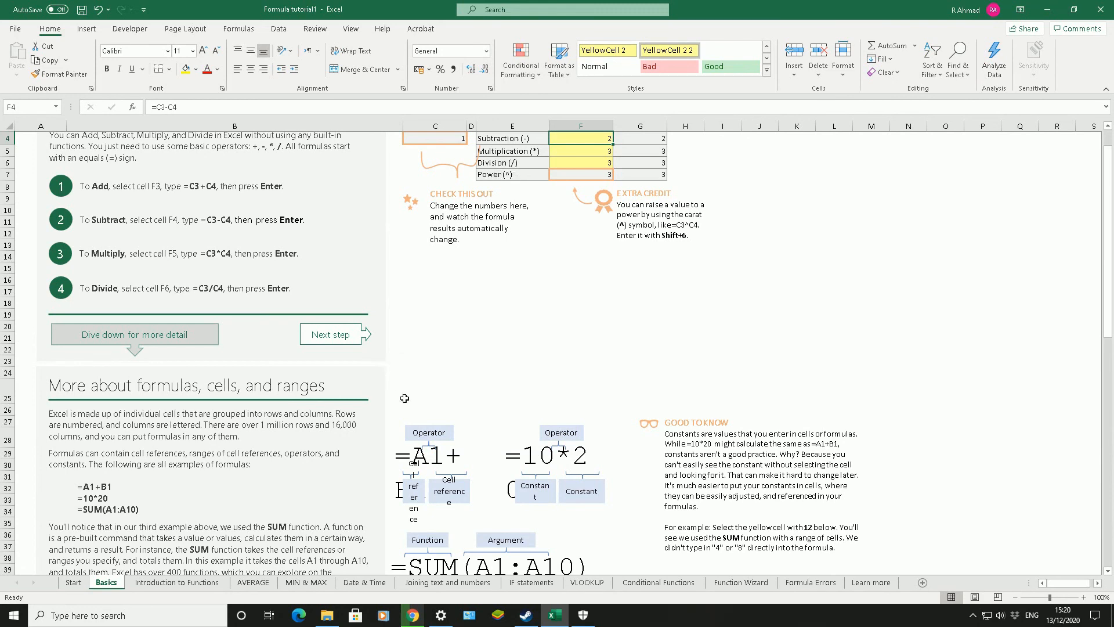
pyautogui.scroll(-4, 404, 398)
pyautogui.scroll(1, 408, 285)
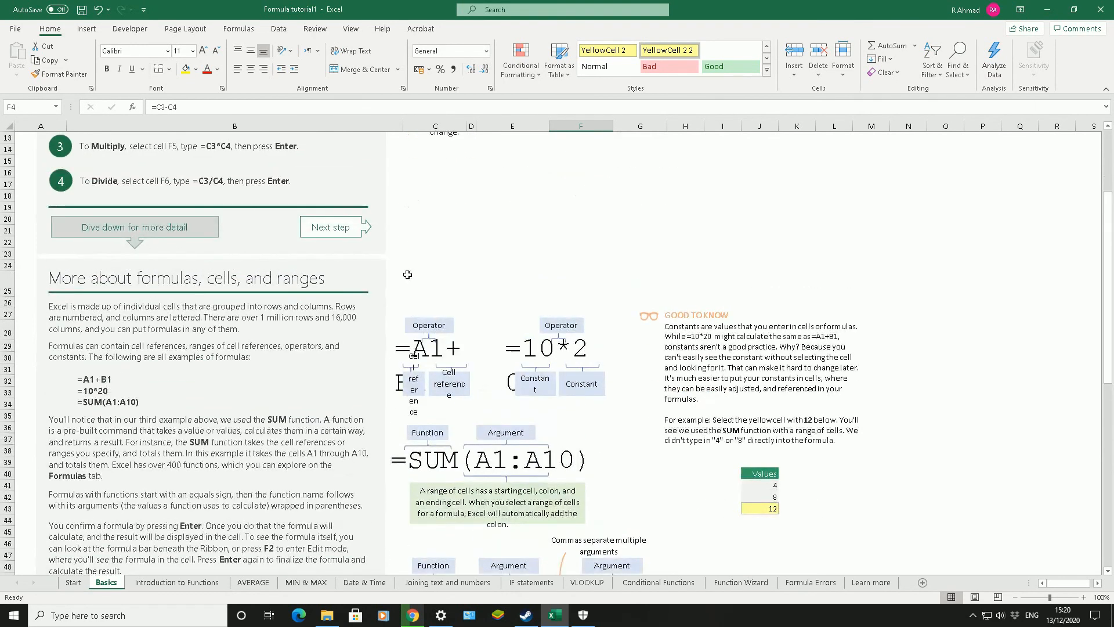
pyautogui.scroll(4, 407, 274)
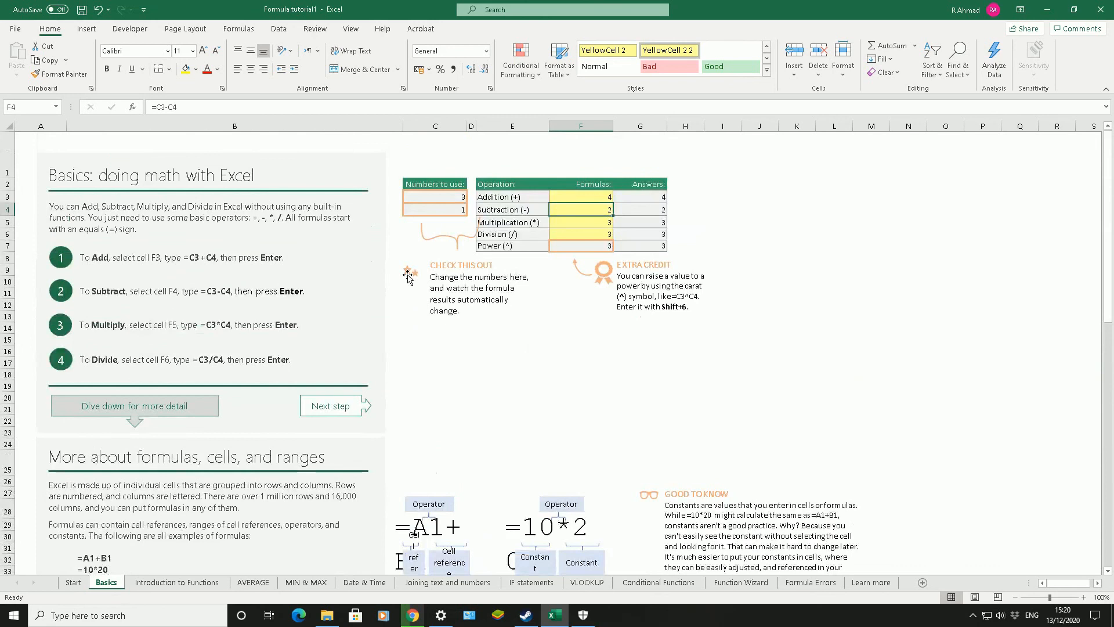
pyautogui.scroll(-3, 408, 277)
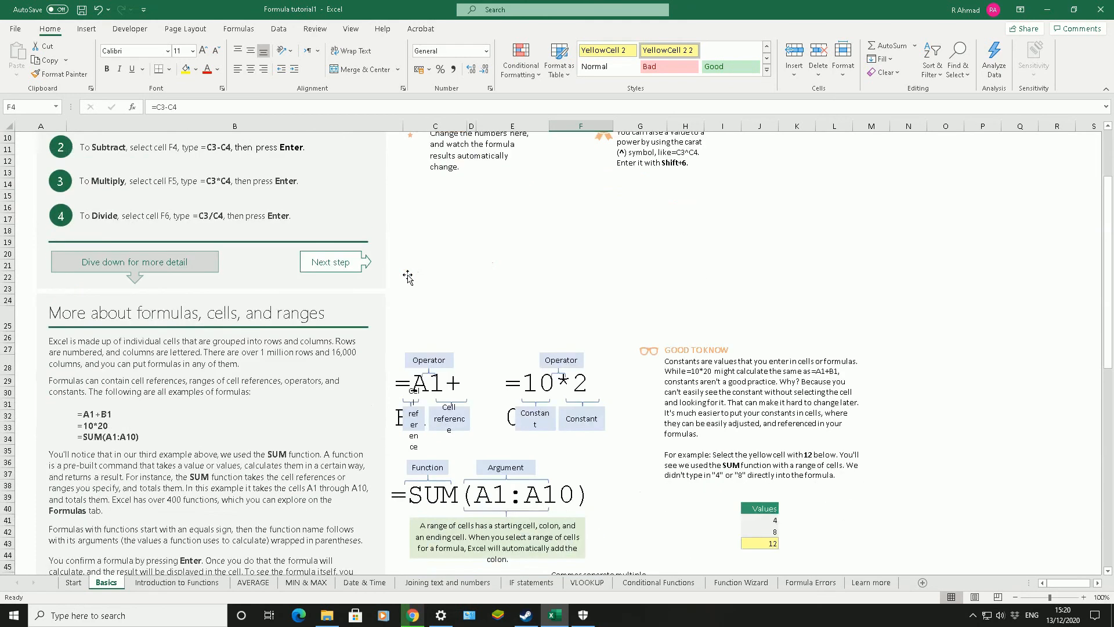
pyautogui.scroll(3, 408, 276)
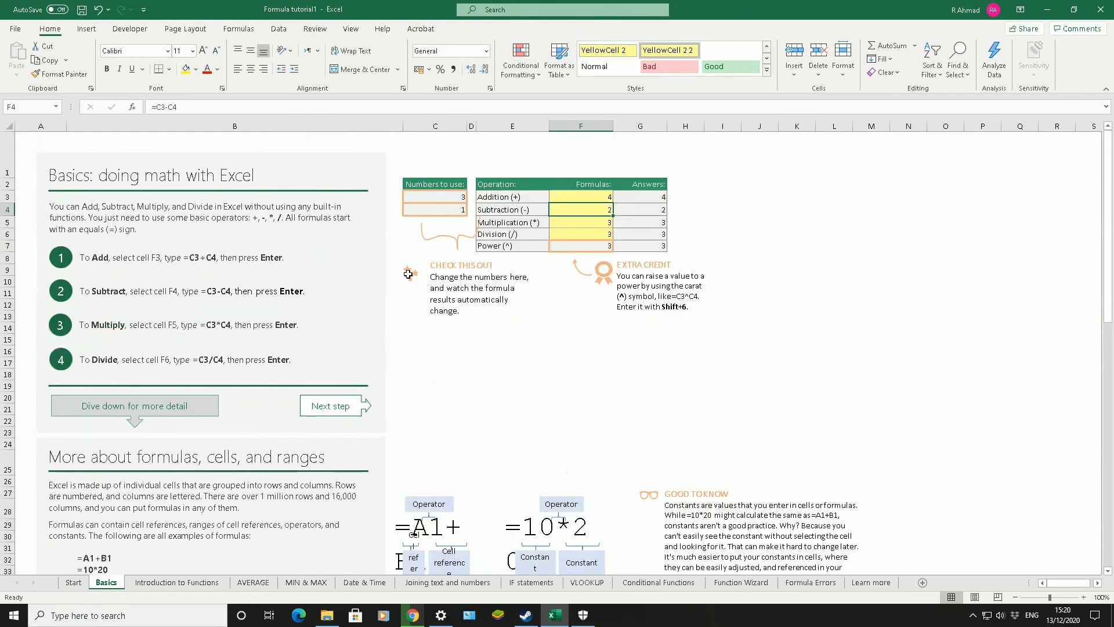
pyautogui.click(970, 616)
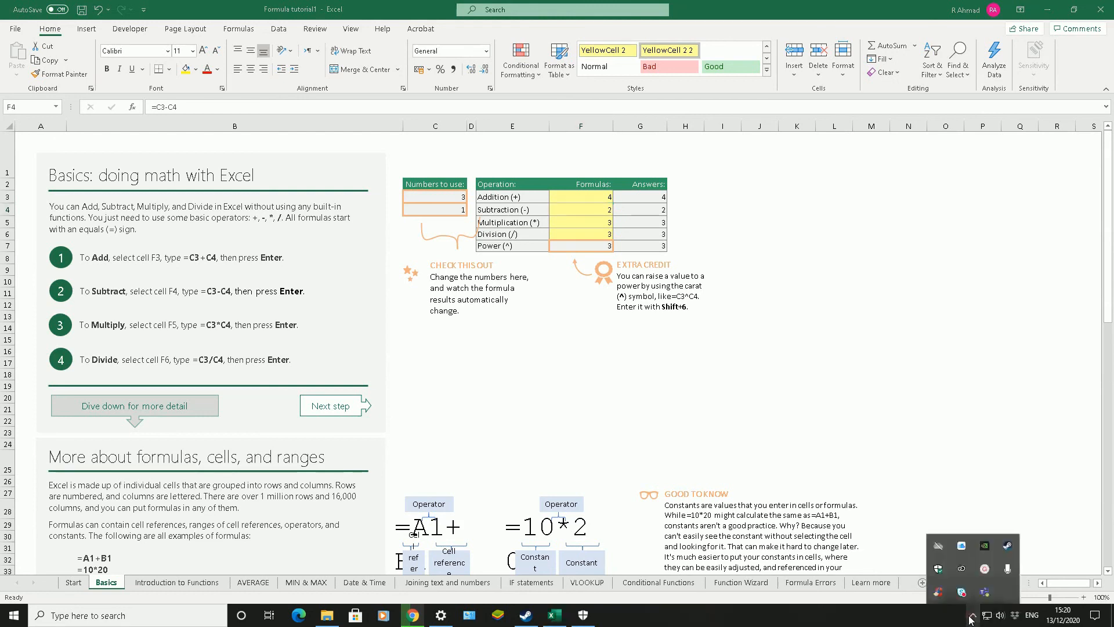
pyautogui.click(983, 570)
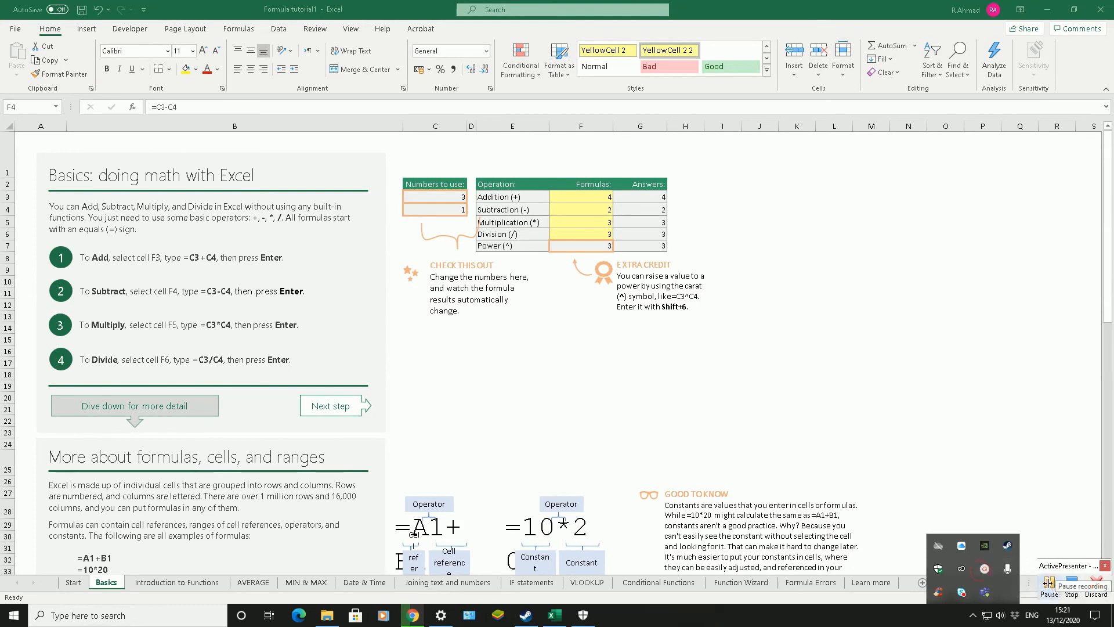
pyautogui.click(1048, 583)
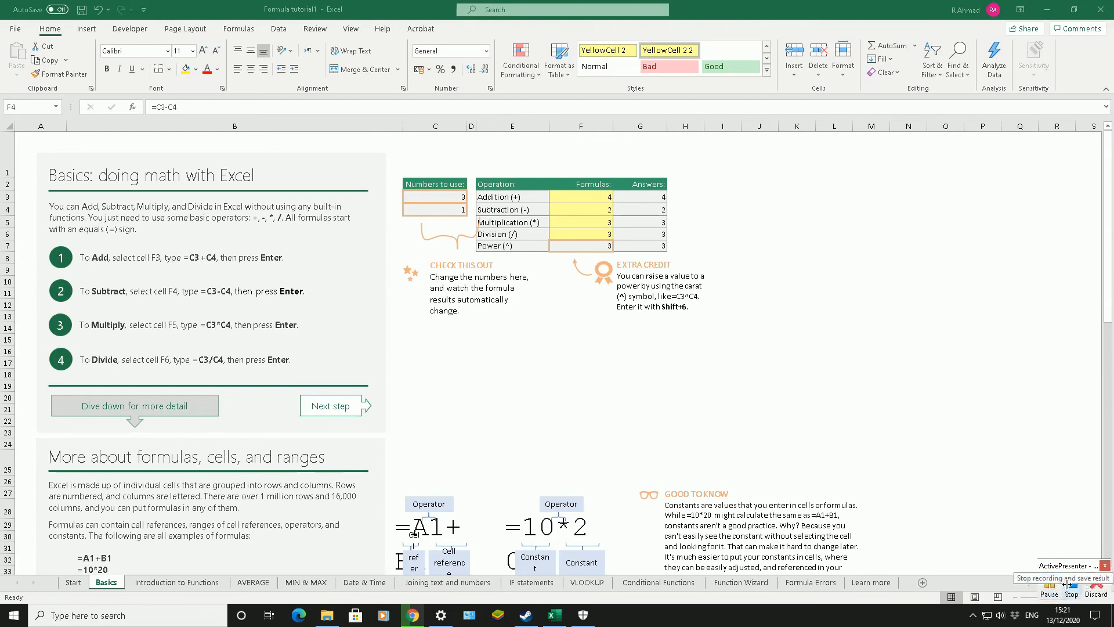
pyautogui.click(1066, 584)
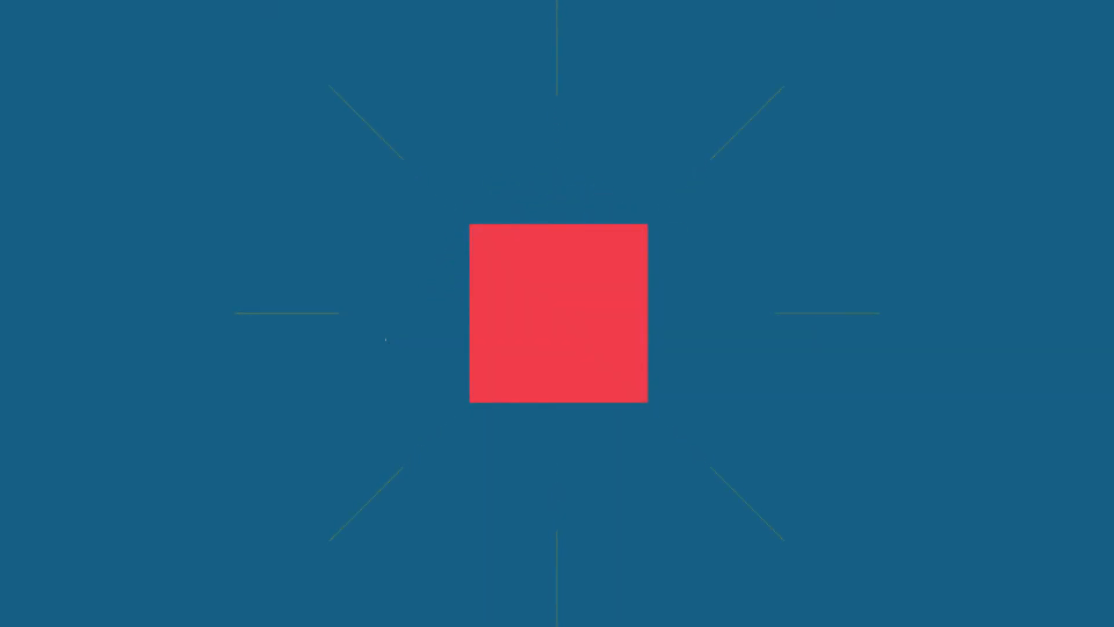